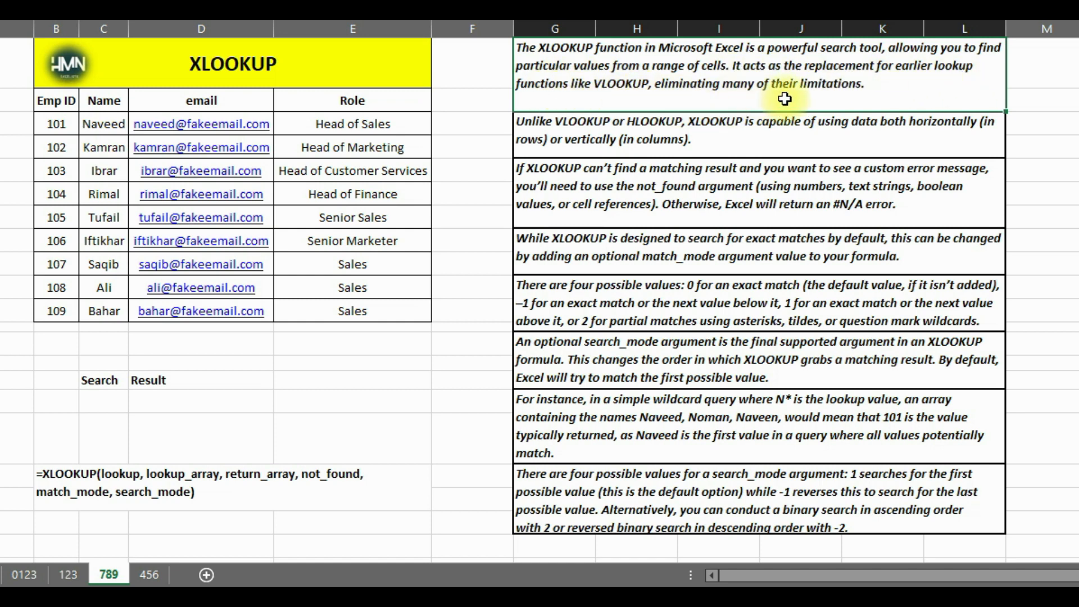
Review the note on horizontal and vertical lookups, plus the table's Emp ID, Name, email and Role columns
click(554, 121)
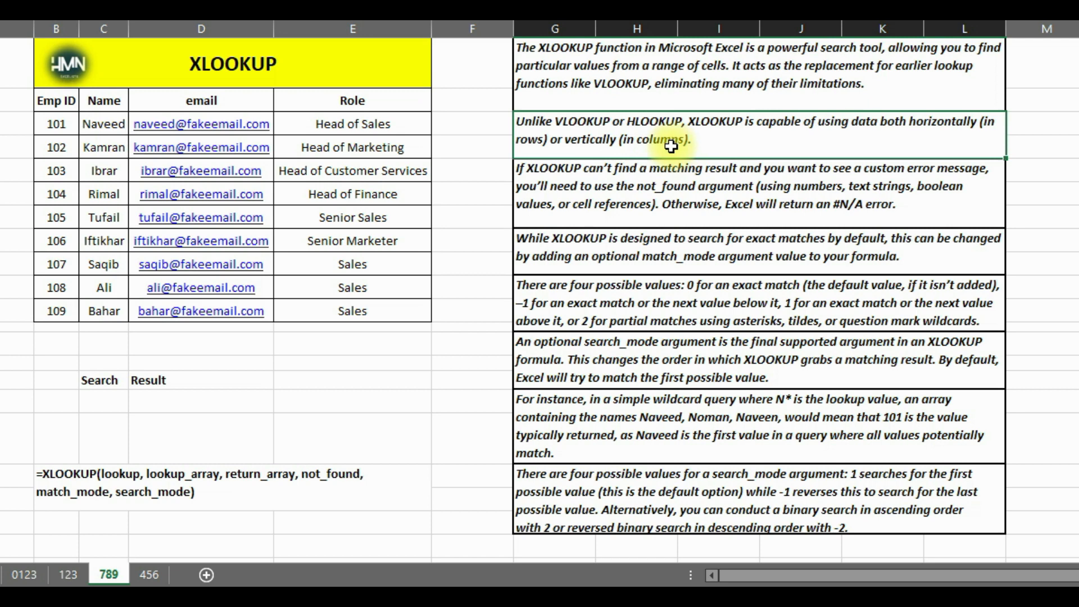
drag(53, 101, 56, 310)
drag(103, 100, 104, 310)
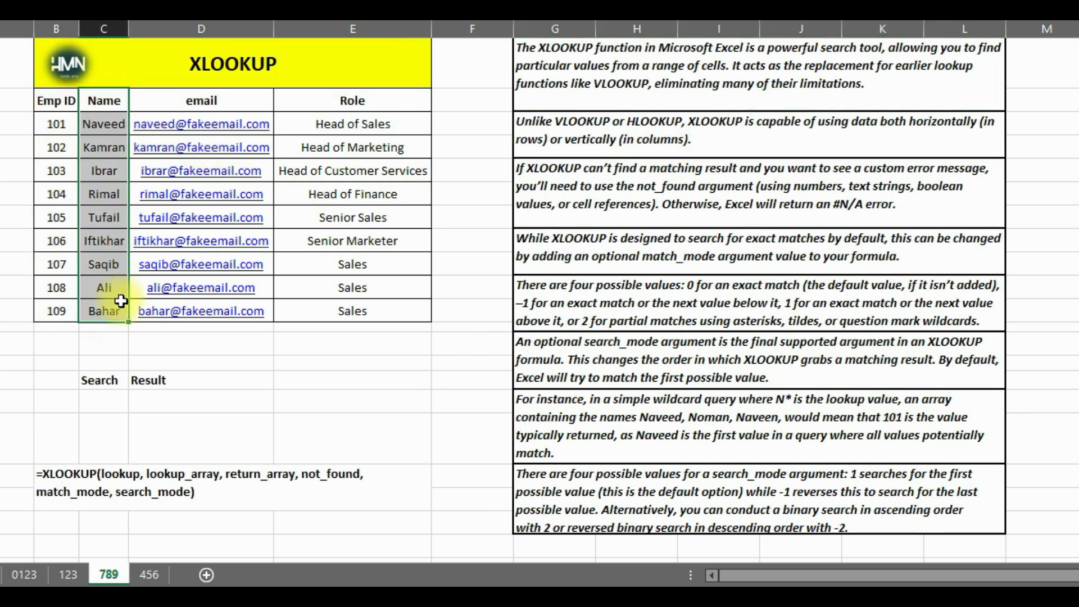
drag(242, 100, 236, 311)
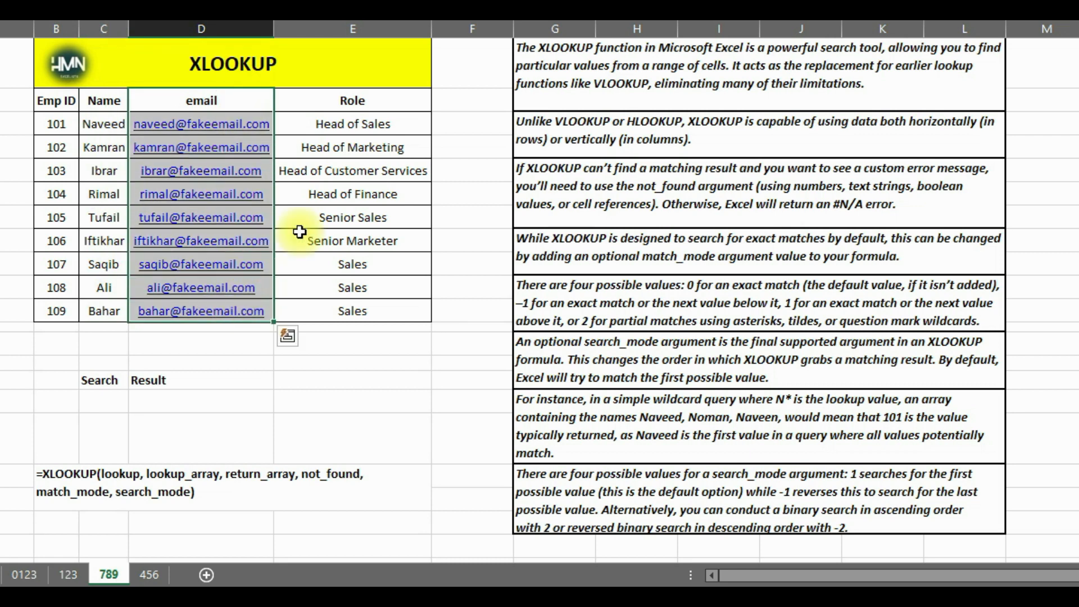
drag(370, 101, 354, 310)
Enter 101 as the lookup value in cell C16 under Search
click(101, 400)
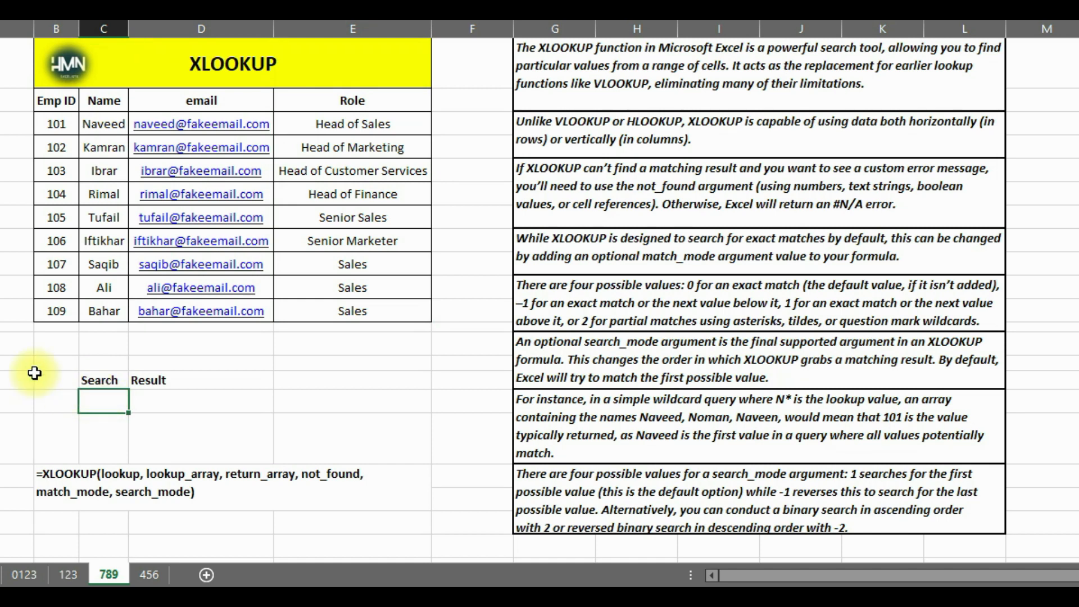
text(101)
key(Right)
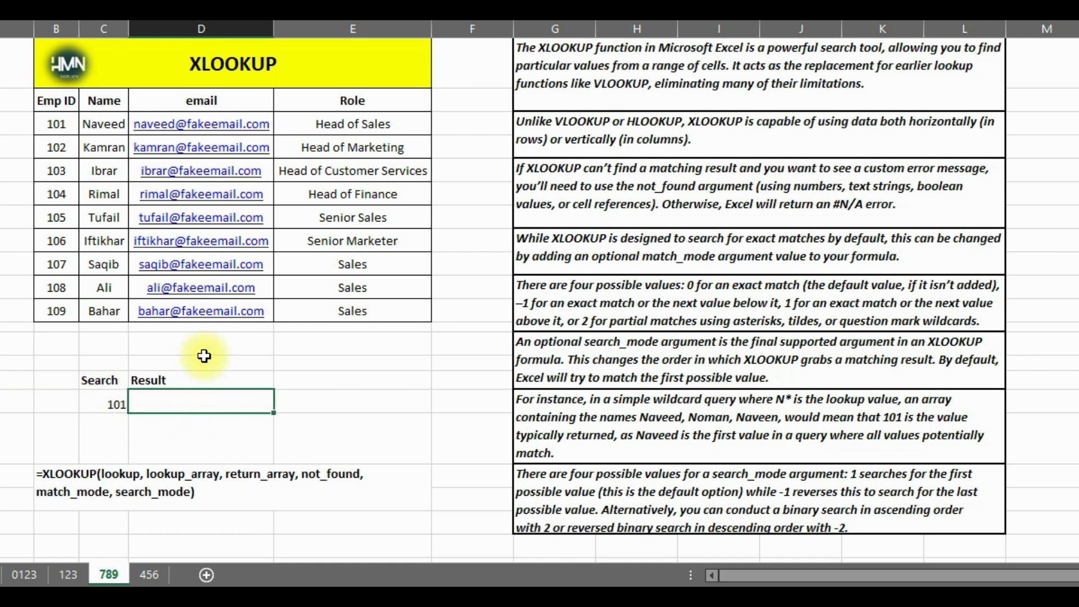
Enter an XLOOKUP formula in D16 that looks up C16 in B3:B11 and returns the name from C3:C11
text(=xlook)
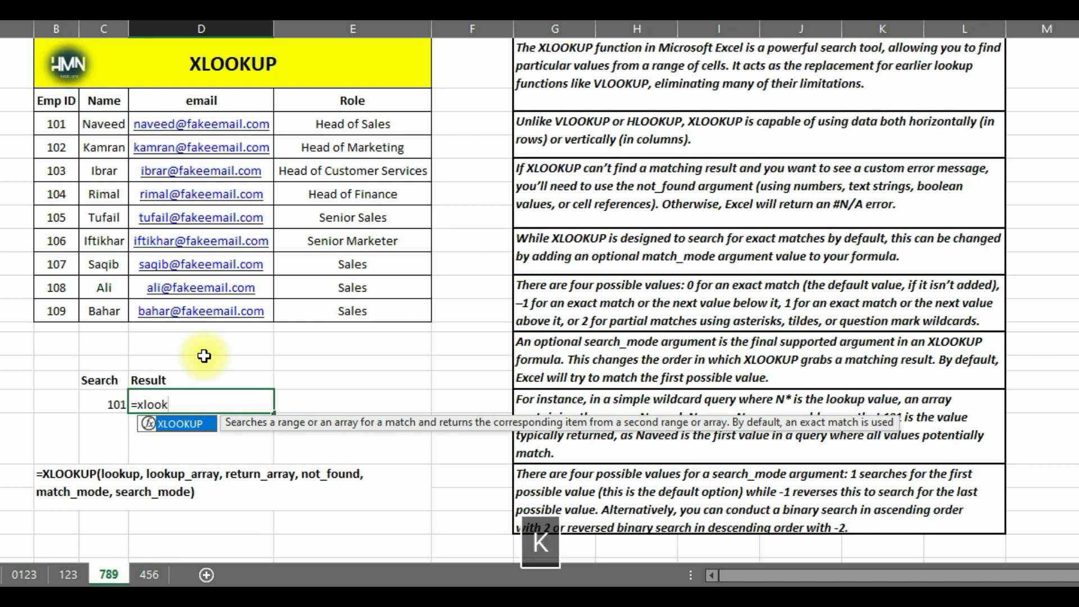
key(Tab)
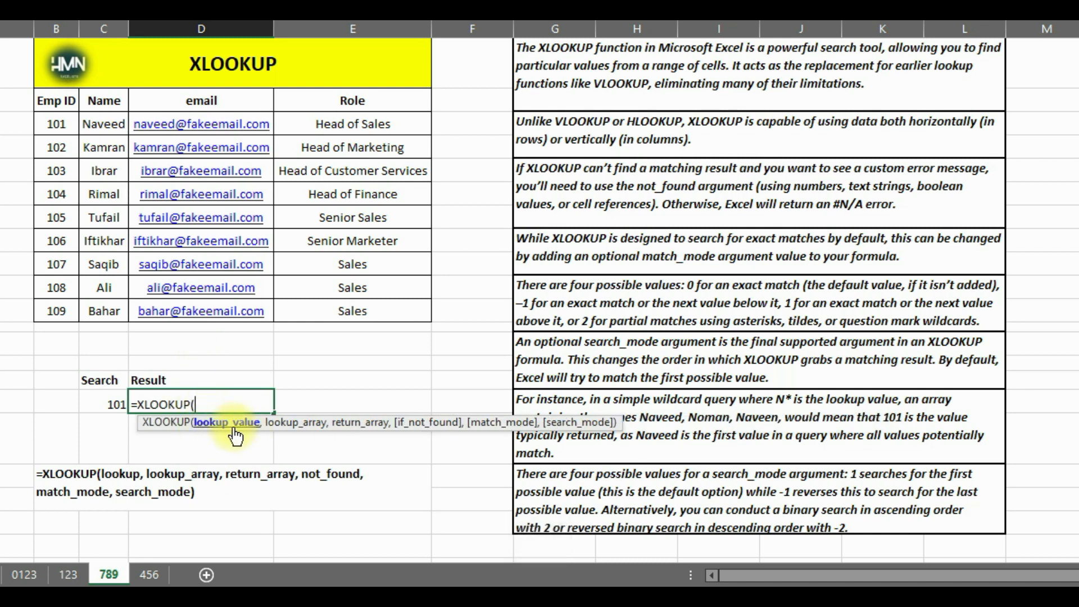
click(104, 406)
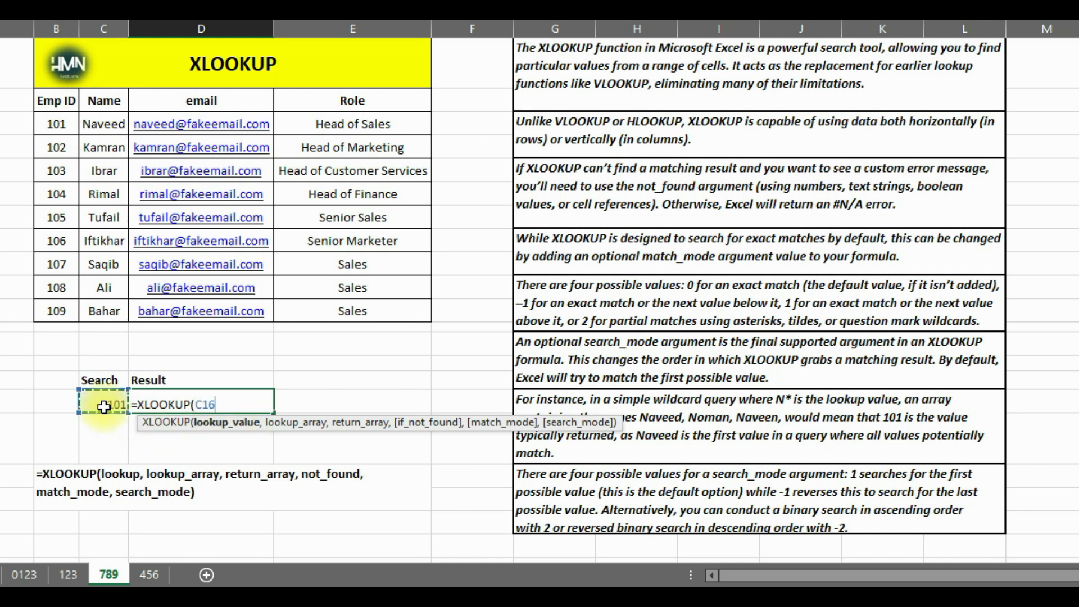
text(,)
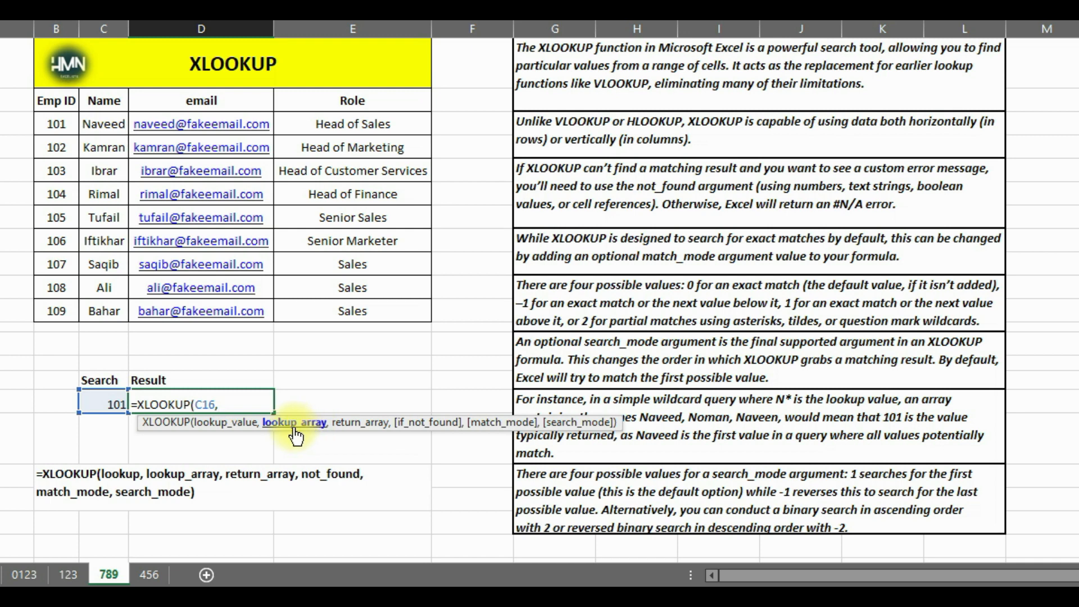
drag(56, 121, 54, 311)
text(,)
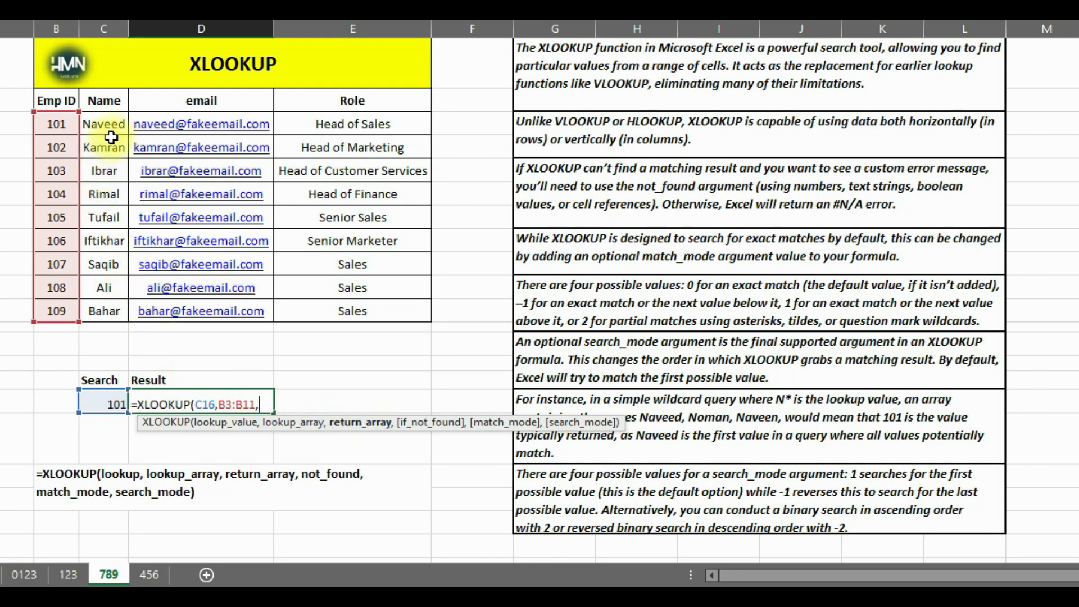
drag(114, 125, 122, 307)
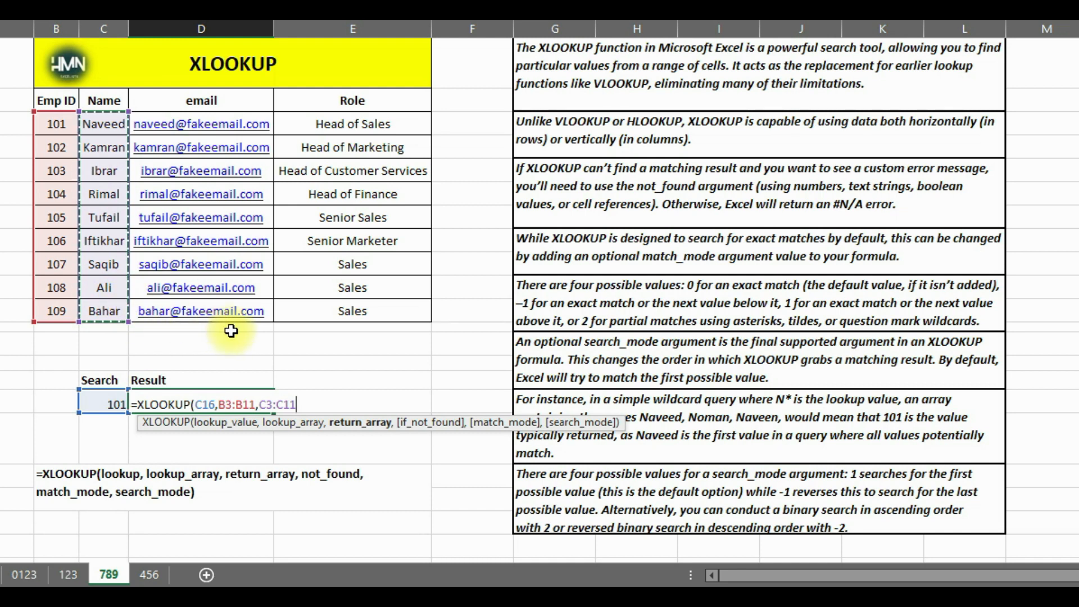
text())
key(Return)
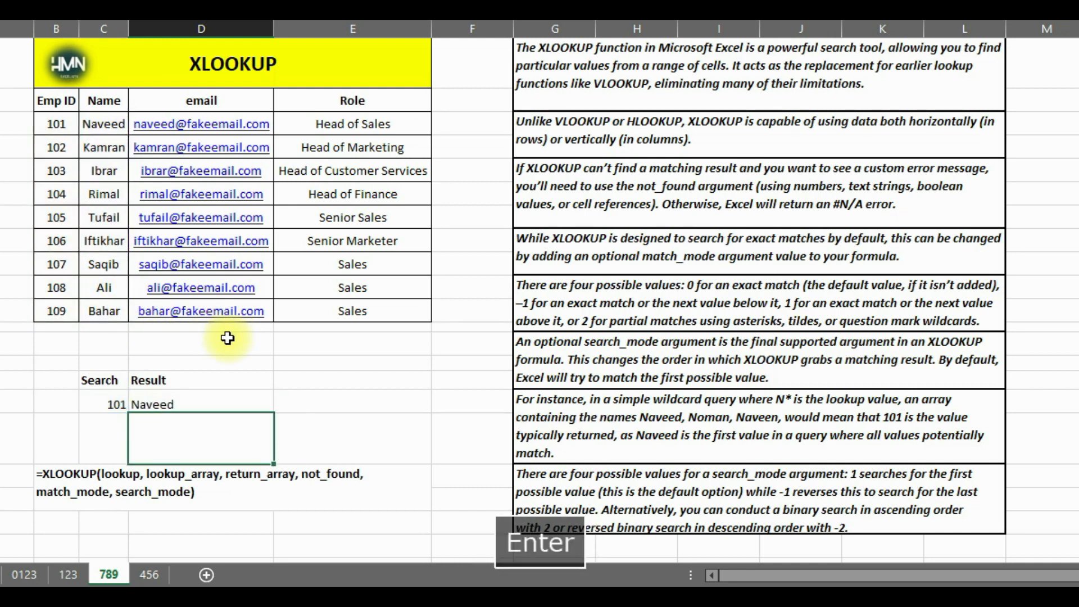
Test the name lookup by setting C16 to 102, 103 and 104 in turn
click(104, 403)
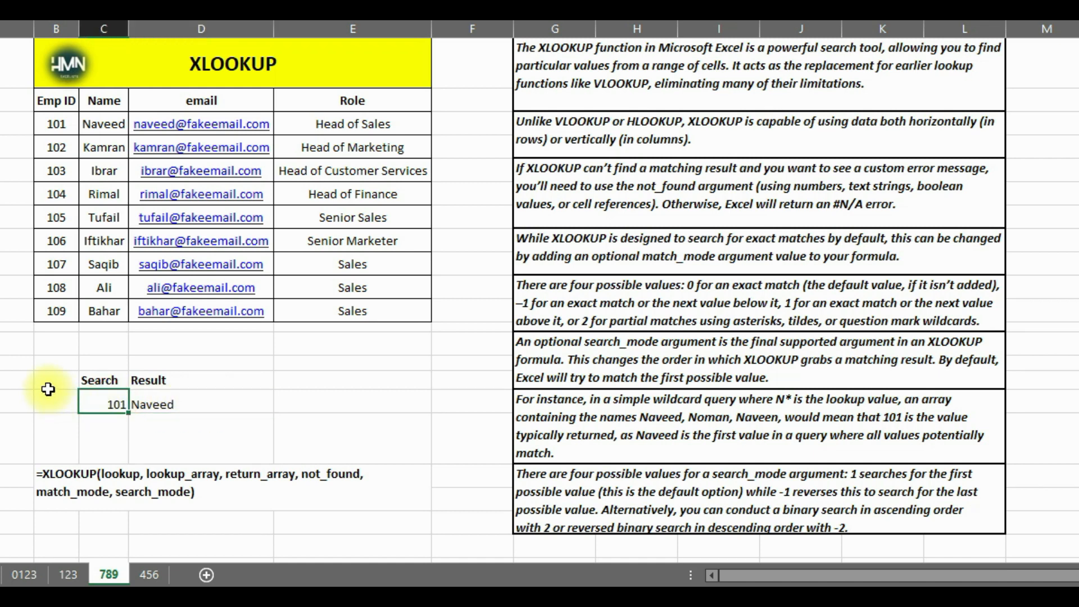
text(102)
key(Return)
key(Up)
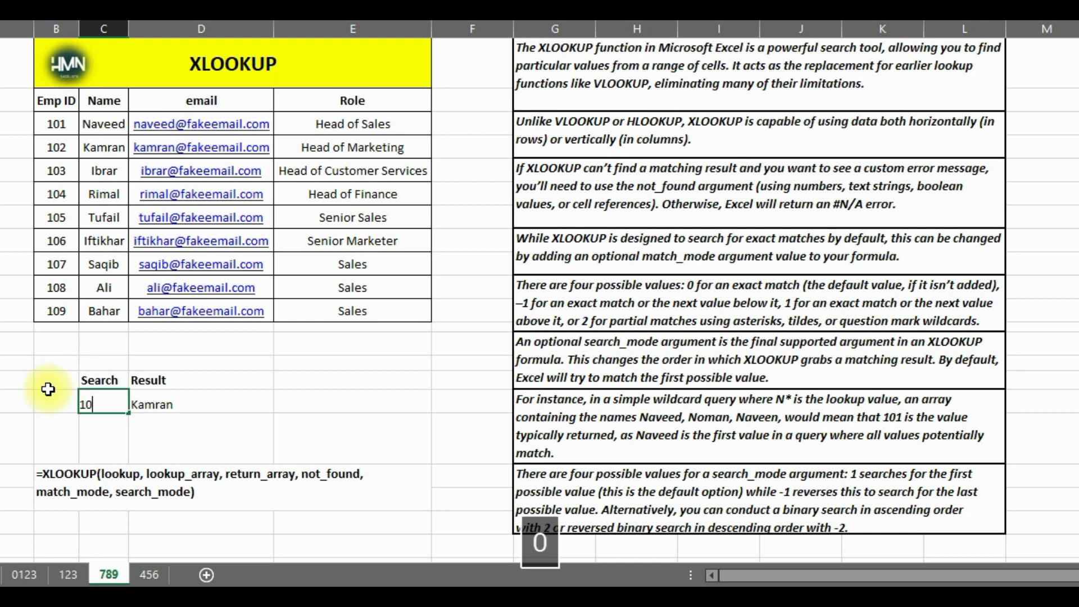
text(103)
key(Return)
key(Up)
text(104)
key(Return)
key(Up)
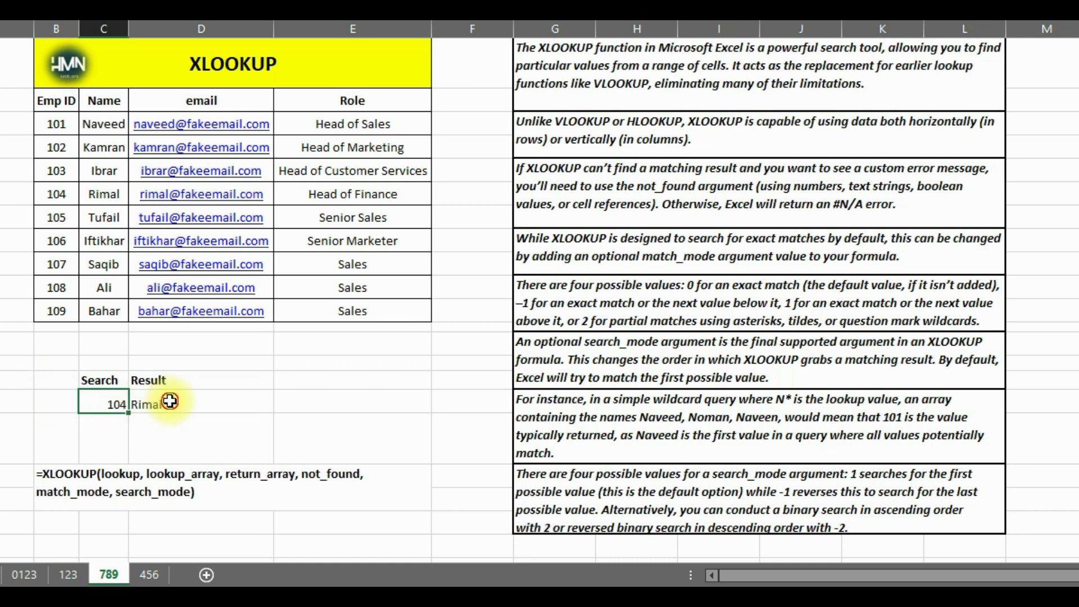
Change the return array of the XLOOKUP formula in D16 to the email column, D3:D11
click(191, 404)
key(F2)
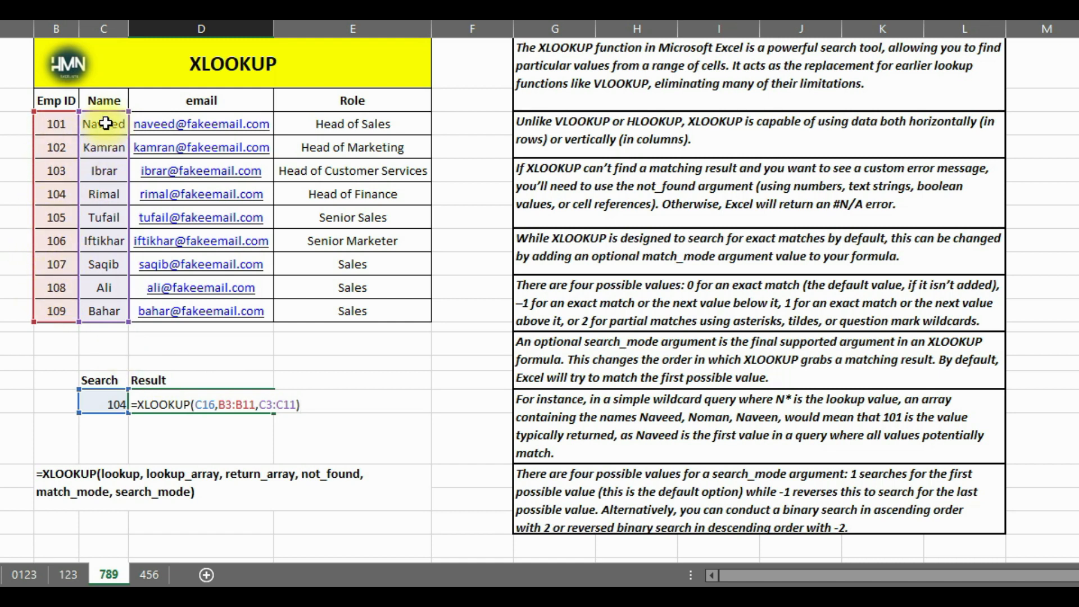
drag(127, 194, 159, 192)
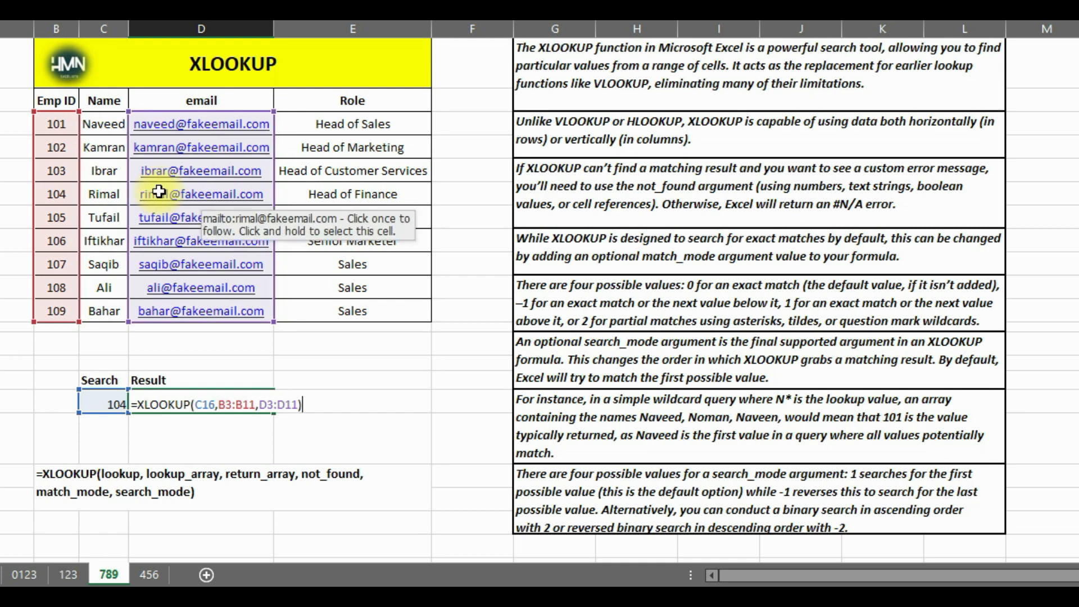
key(Return)
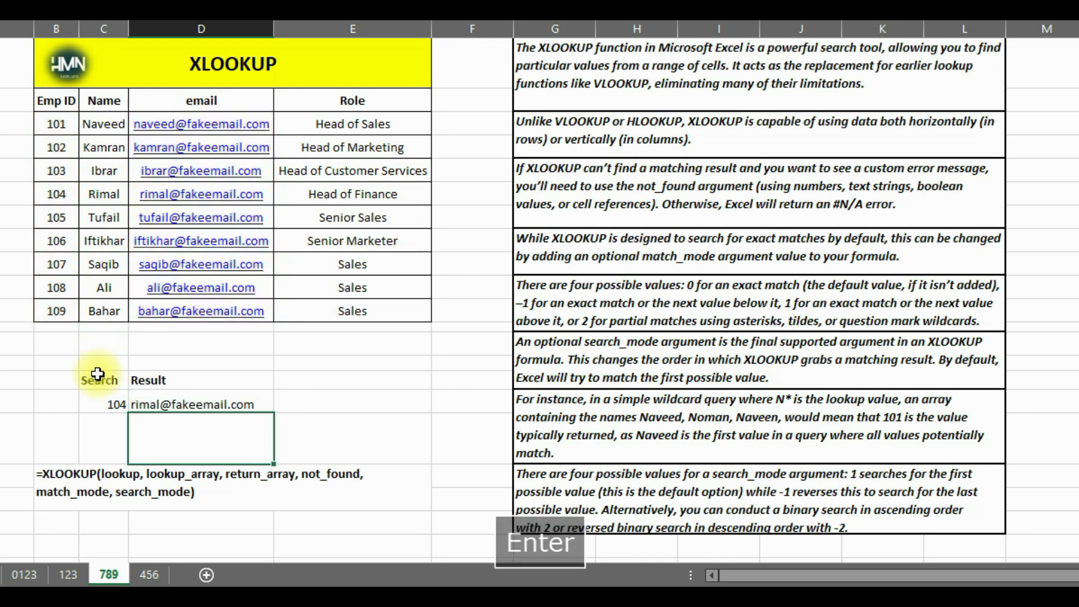
Set the lookup value in C16 to 101
click(100, 403)
text(10)
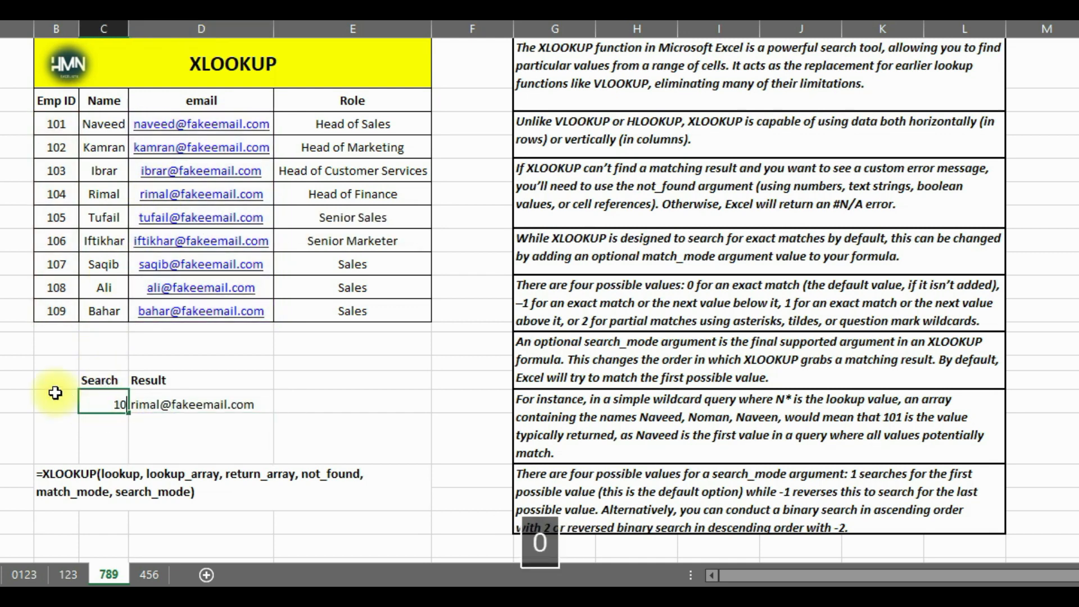
text(1)
key(Return)
key(Up)
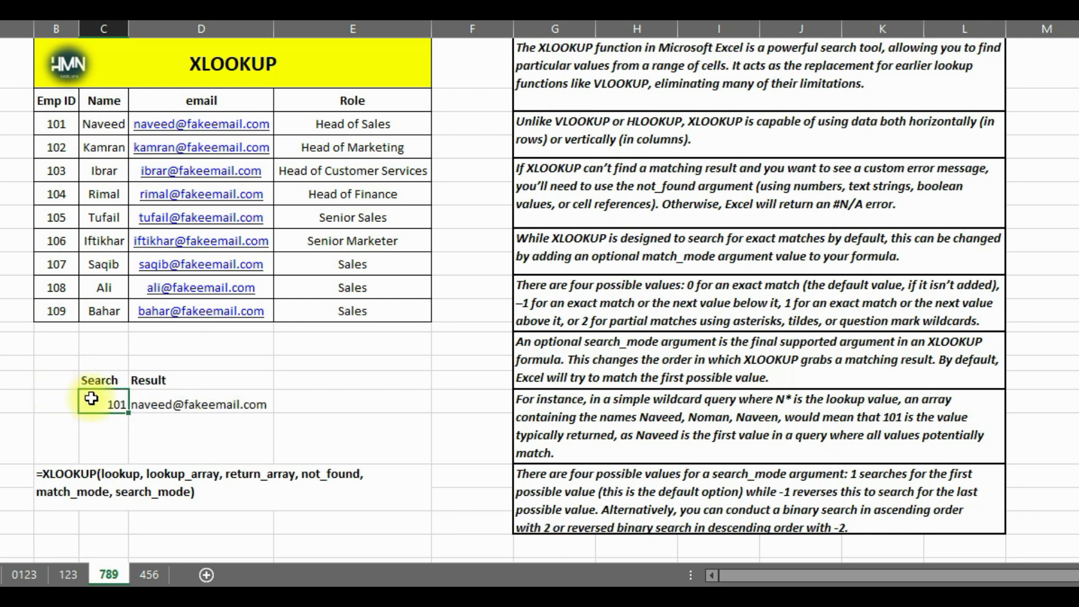
Start a replacement XLOOKUP formula in D16 with lookup value C16, lookup array B3:B11 and the Role column E3:E11 as return array
click(527, 183)
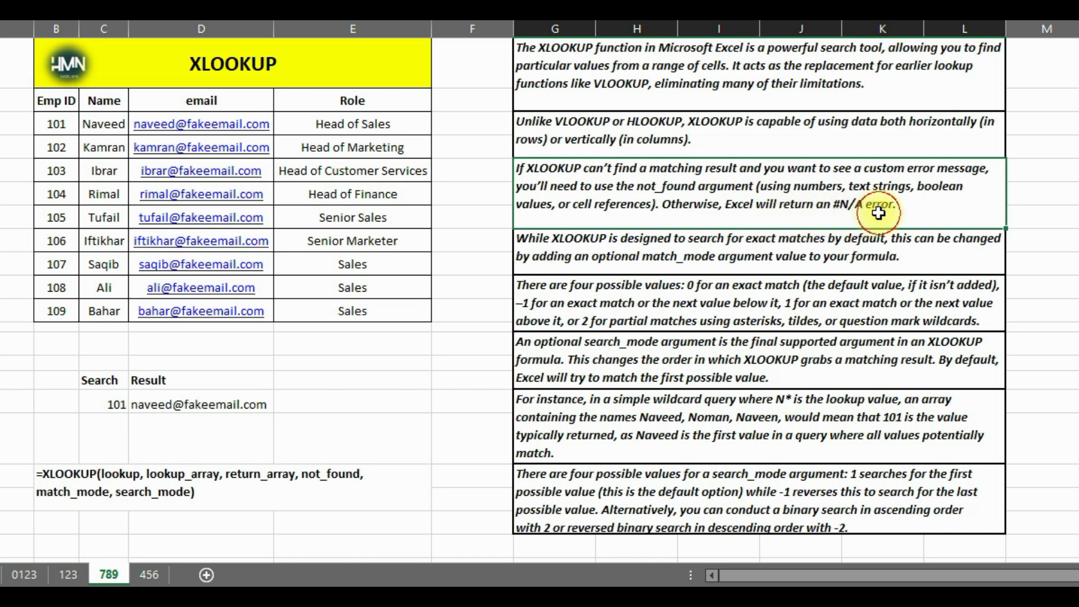
click(171, 405)
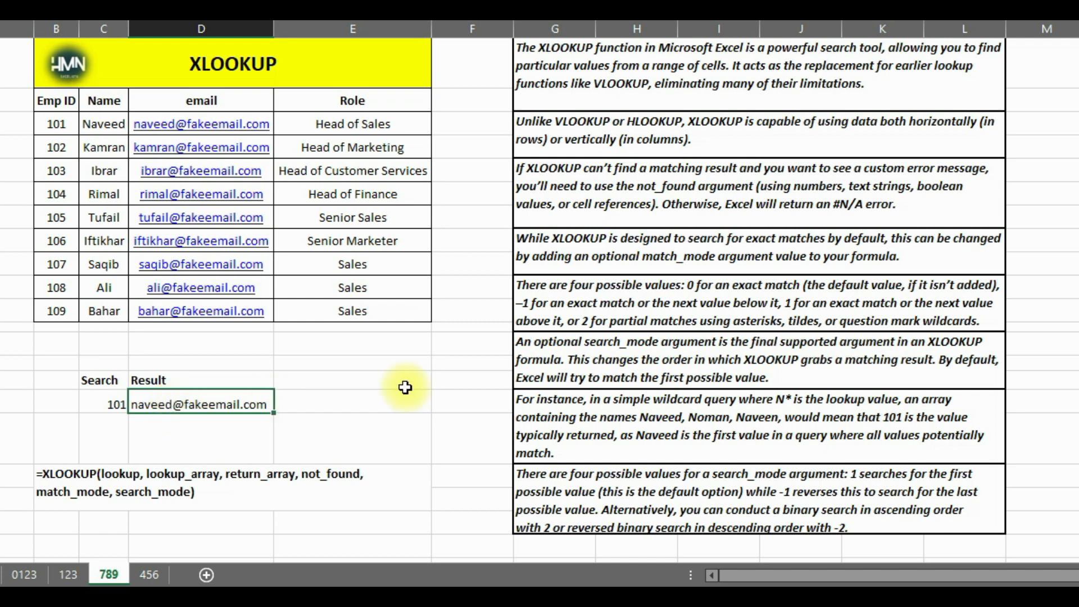
text(=)
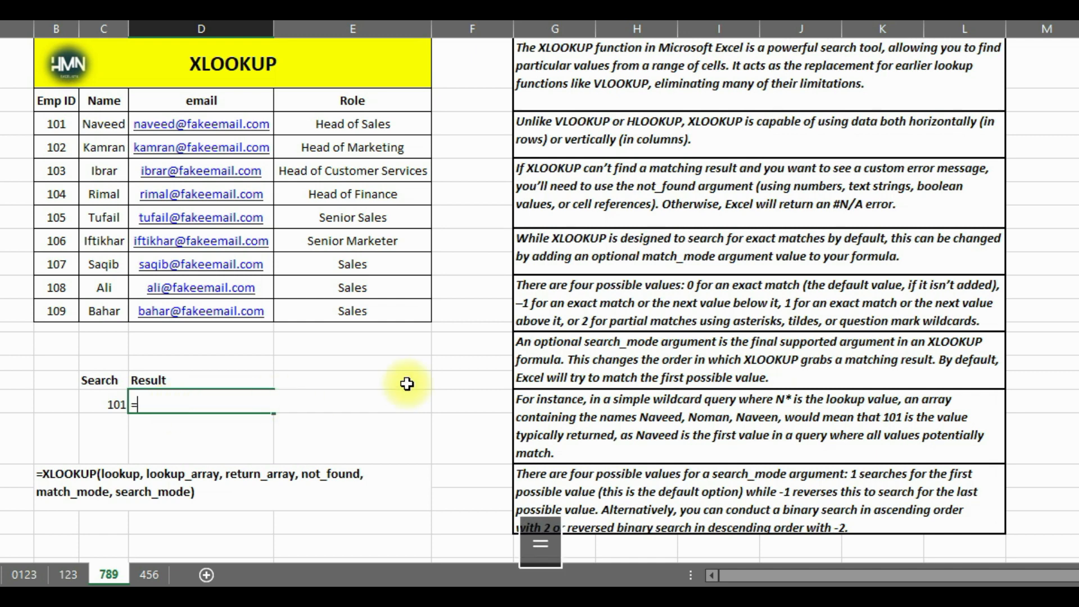
text(xl)
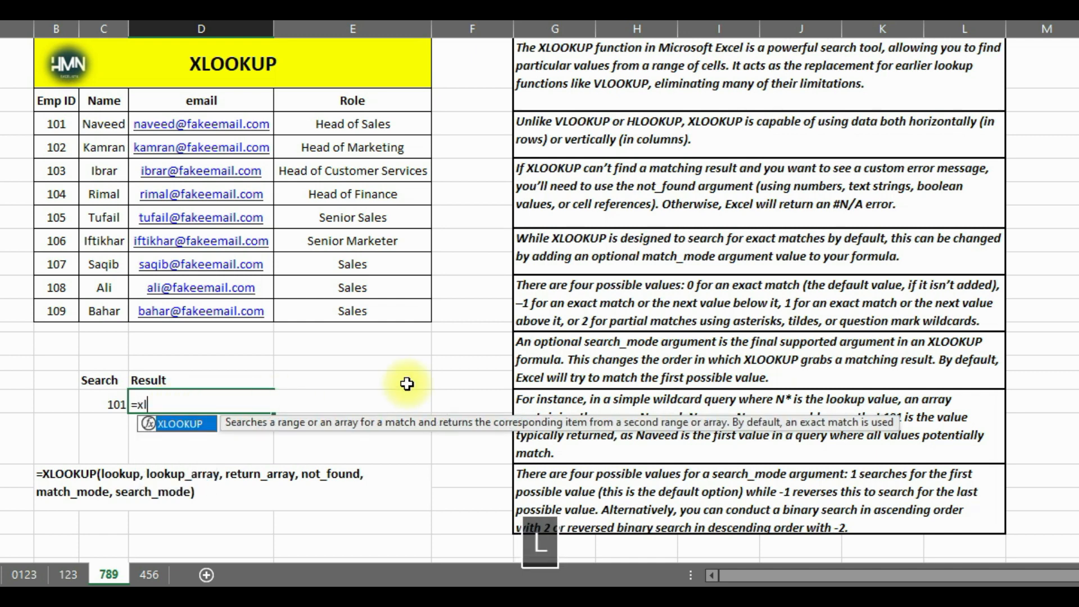
text(ook)
key(Tab)
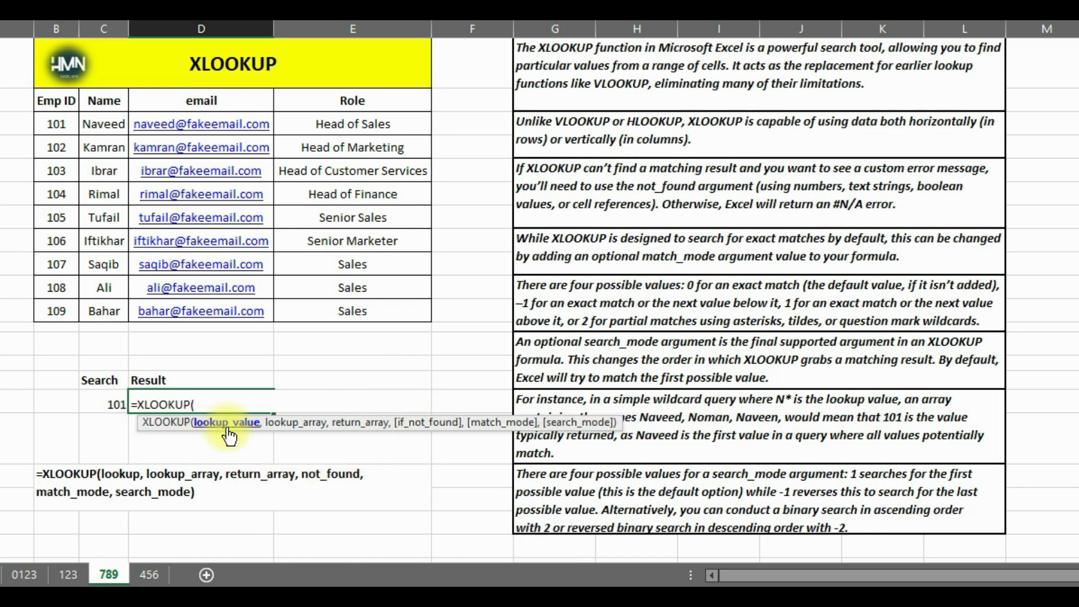
text(,)
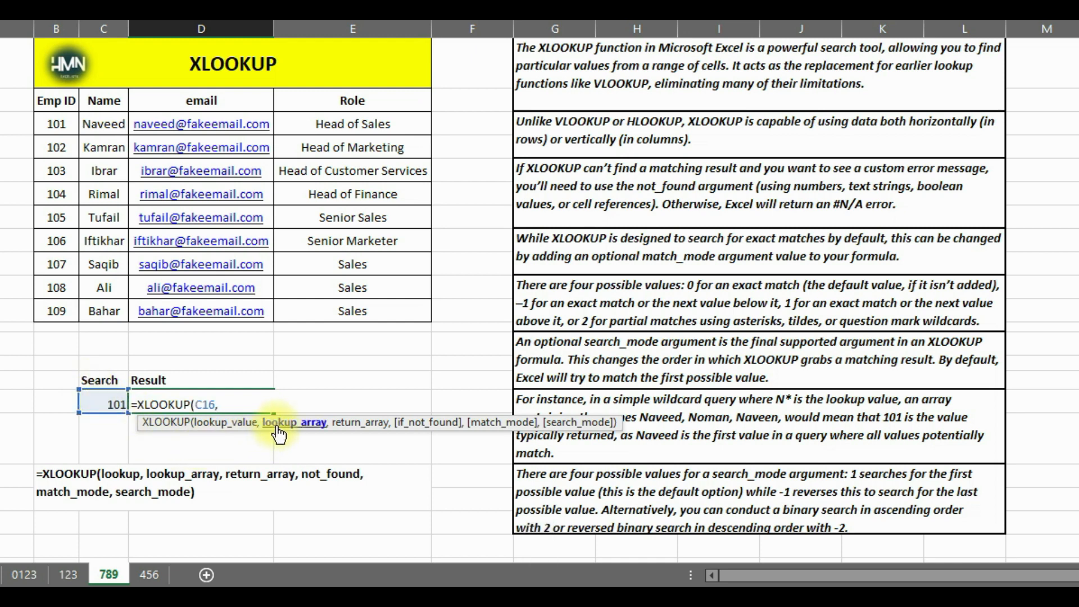
drag(56, 124, 55, 307)
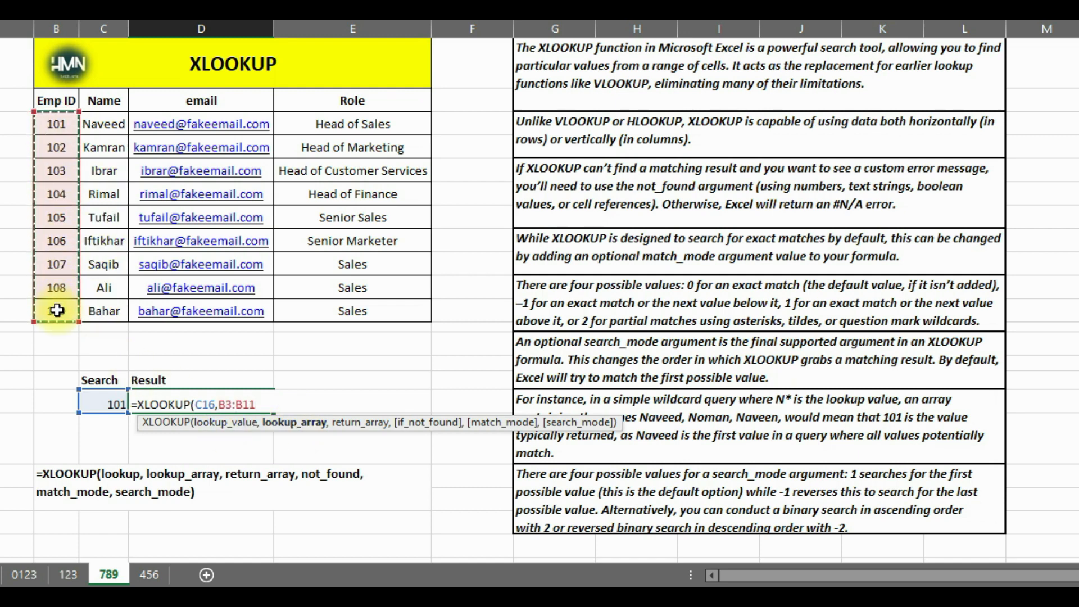
text(,)
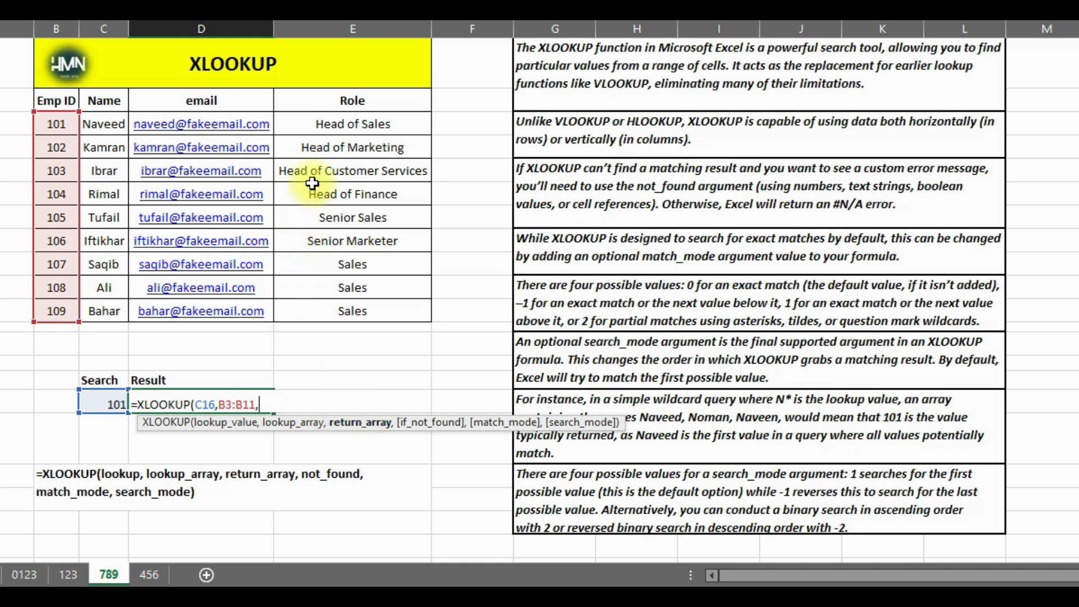
drag(320, 122, 315, 309)
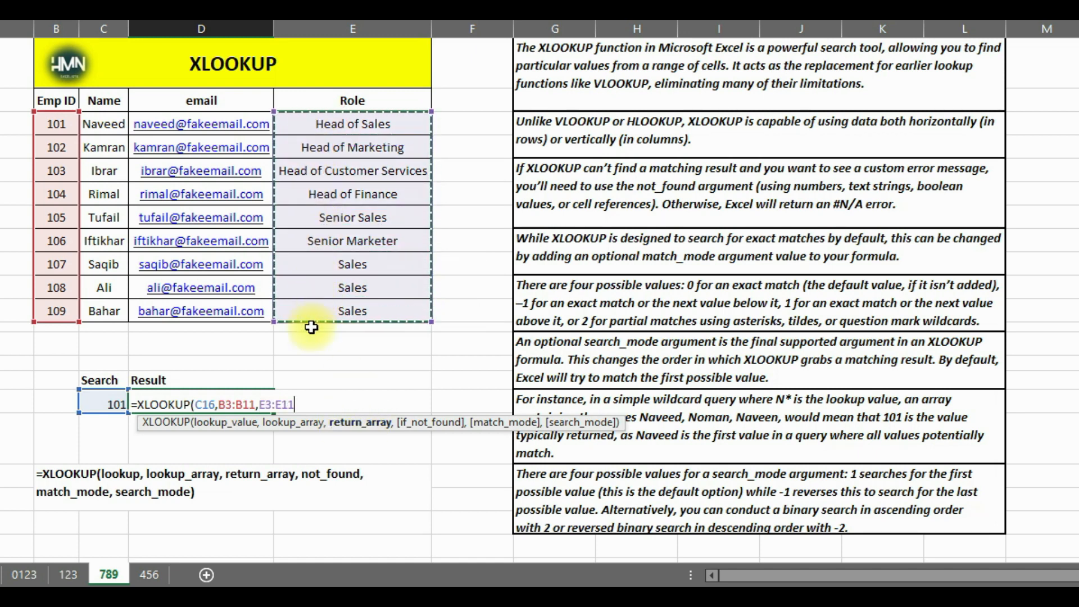
text(,)
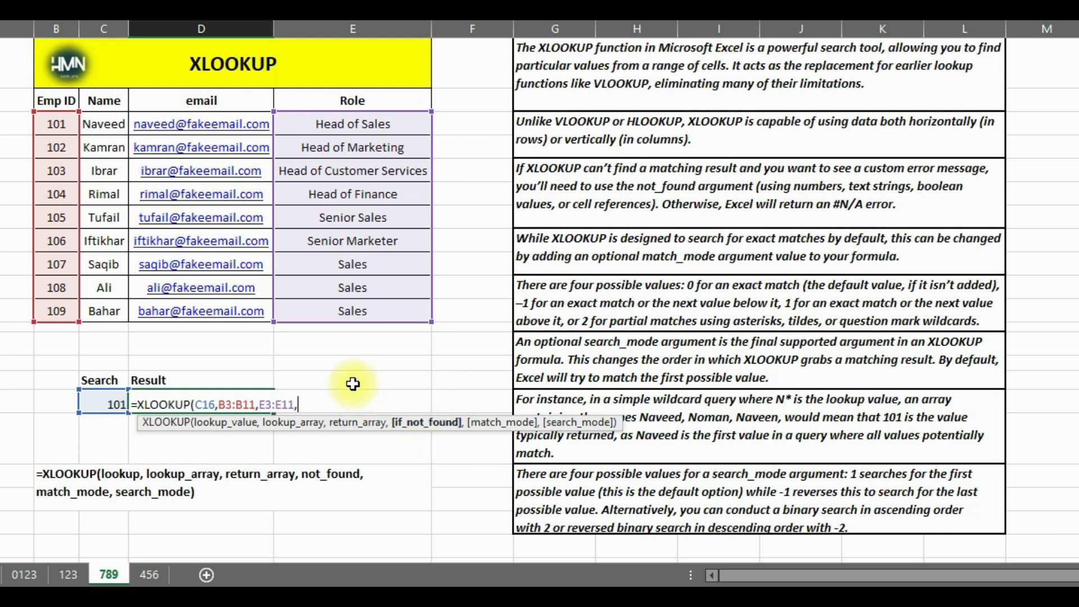
text(")
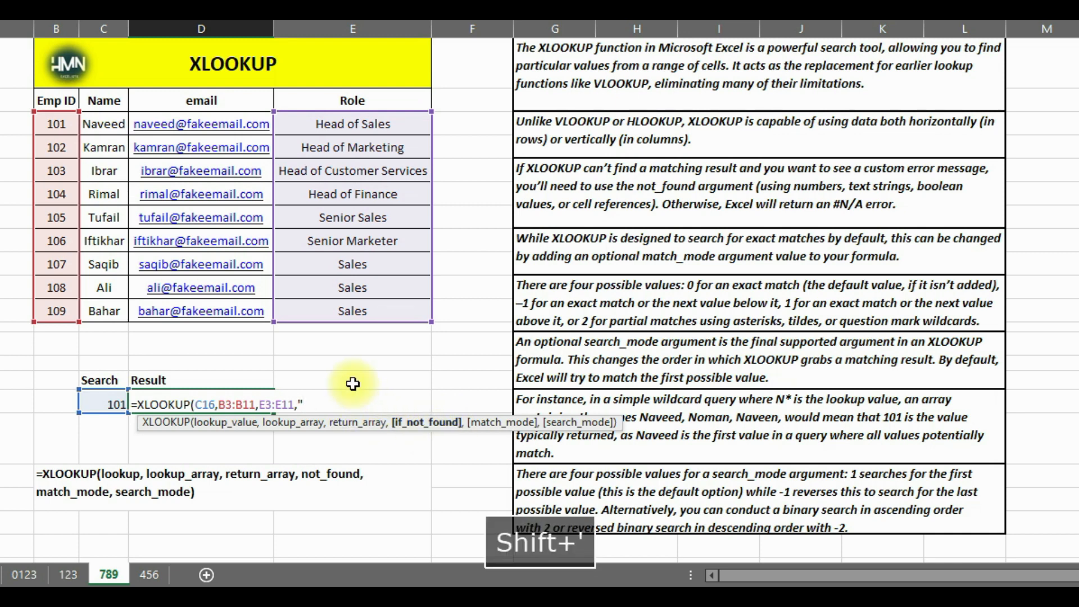
text(Not A)
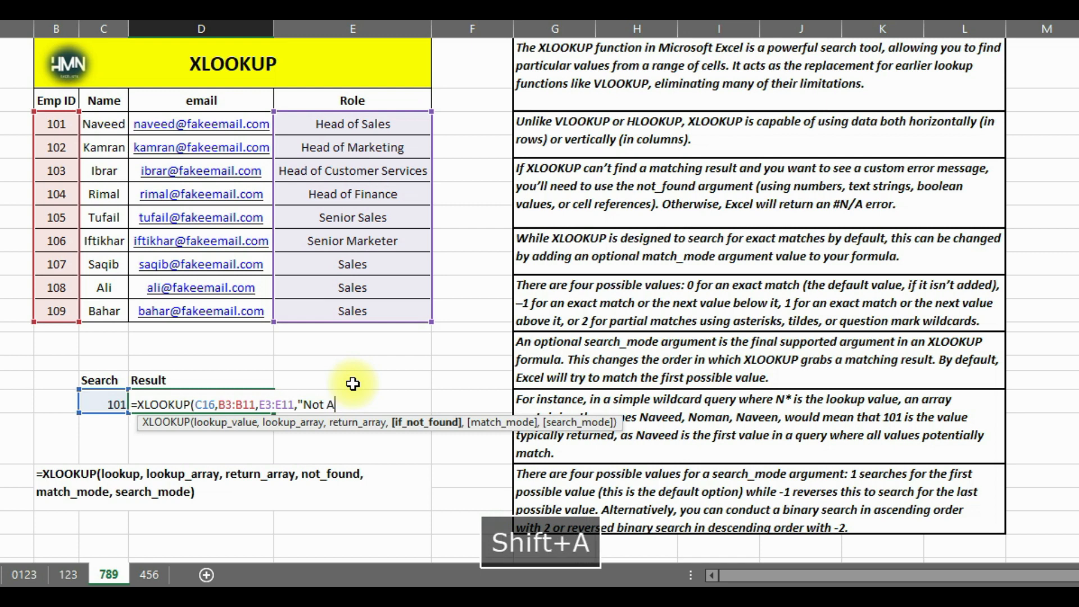
text(vailable)
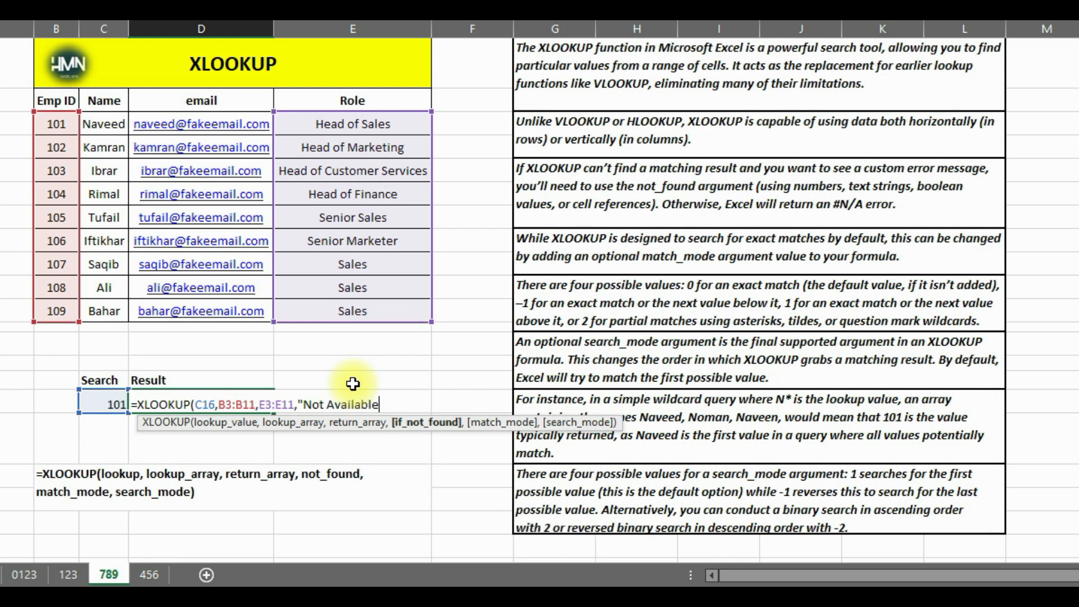
text(")
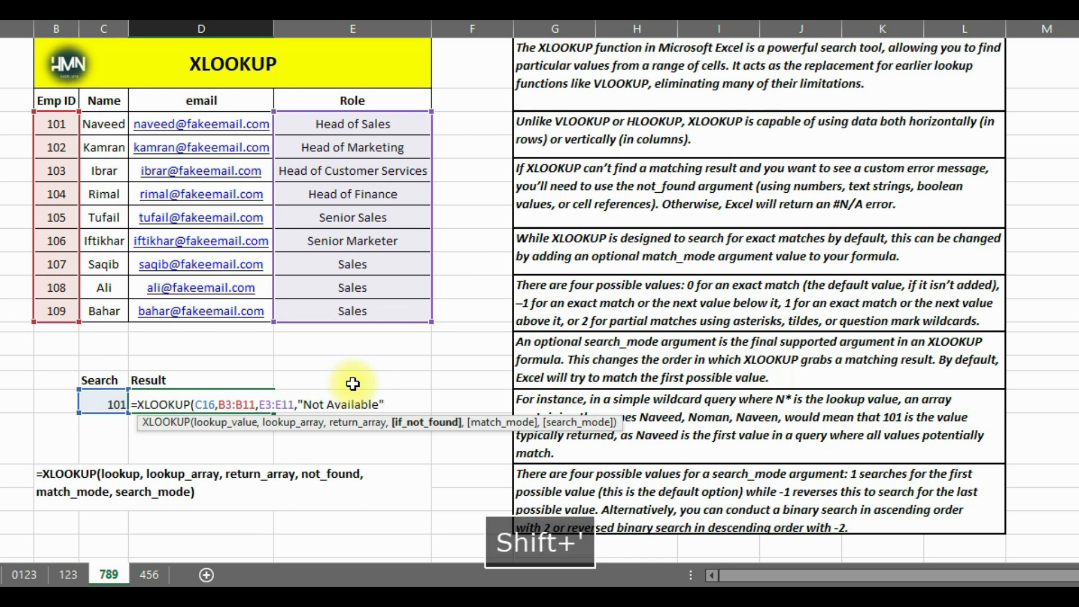
text())
Add "Not Available" as the formula's if_not_found argument and complete the formula in D16
key(Return)
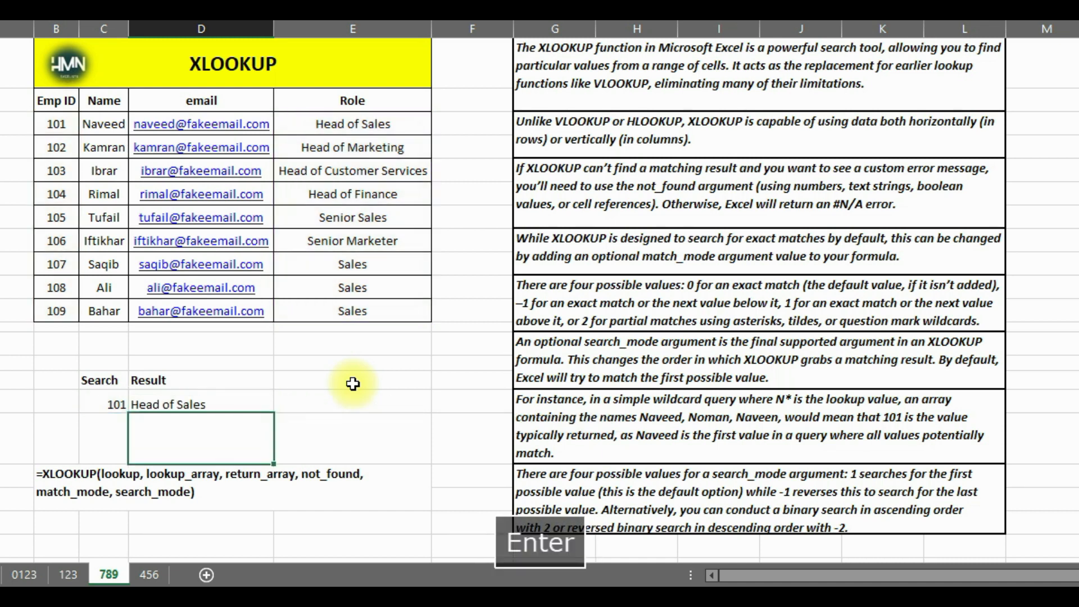
Set the lookup value in C16 to 109 and check the returned role against that ID's row in the table
click(119, 404)
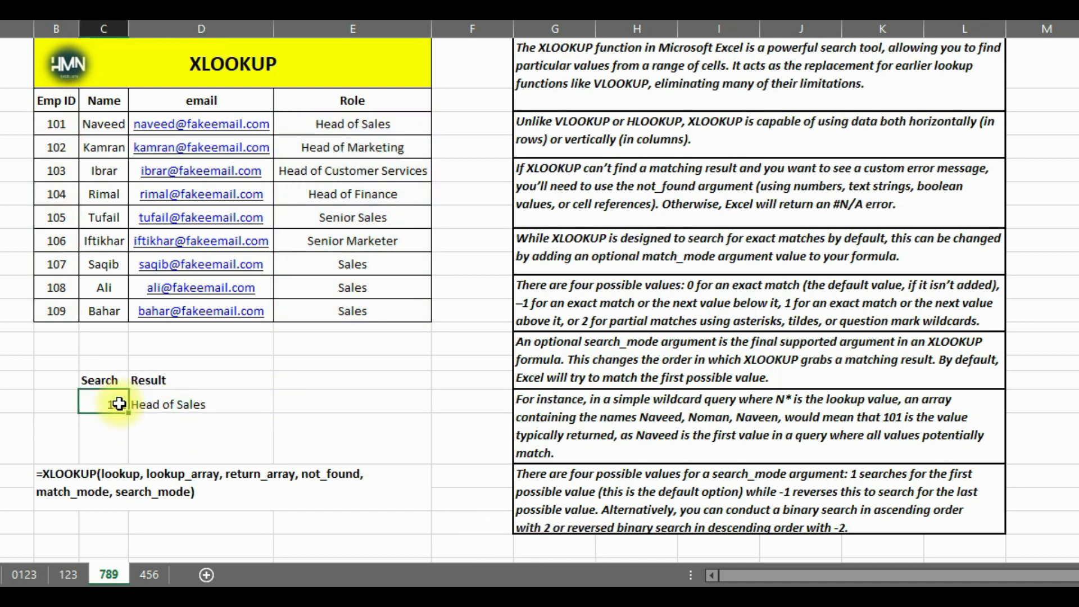
click(55, 126)
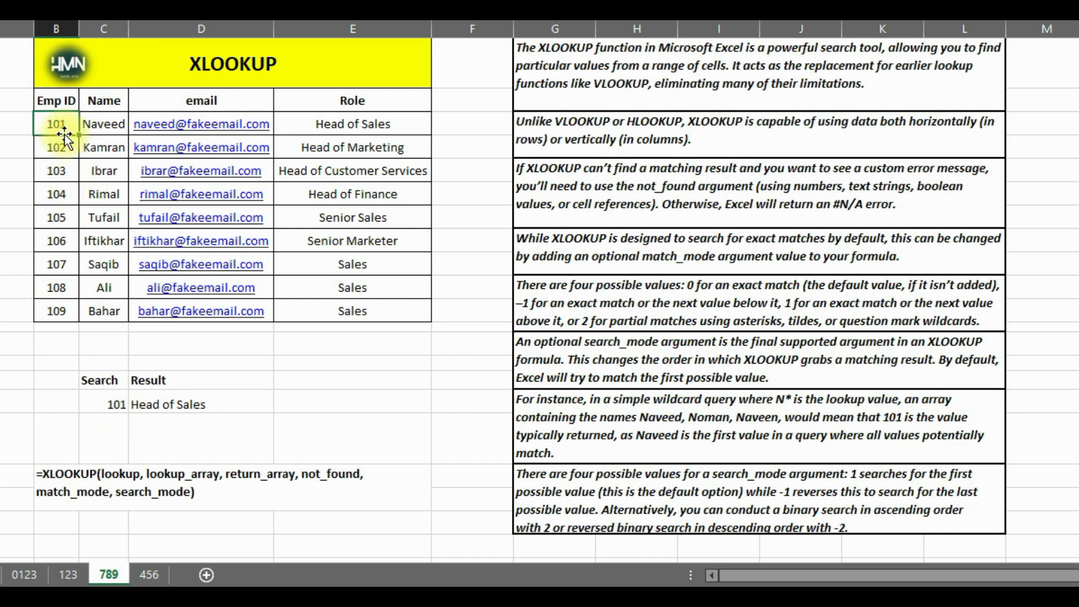
click(45, 309)
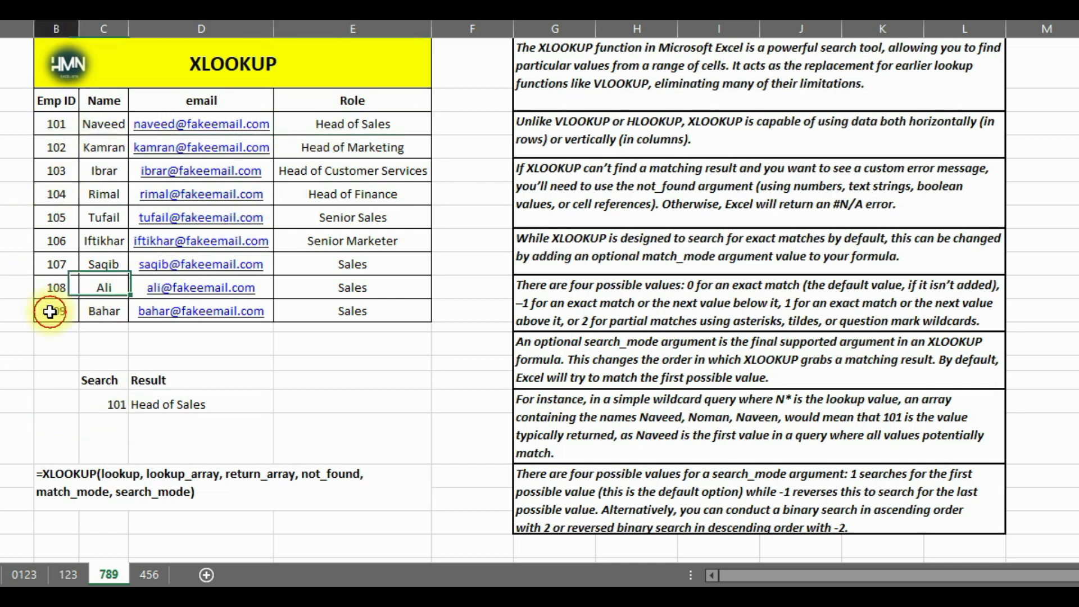
click(117, 404)
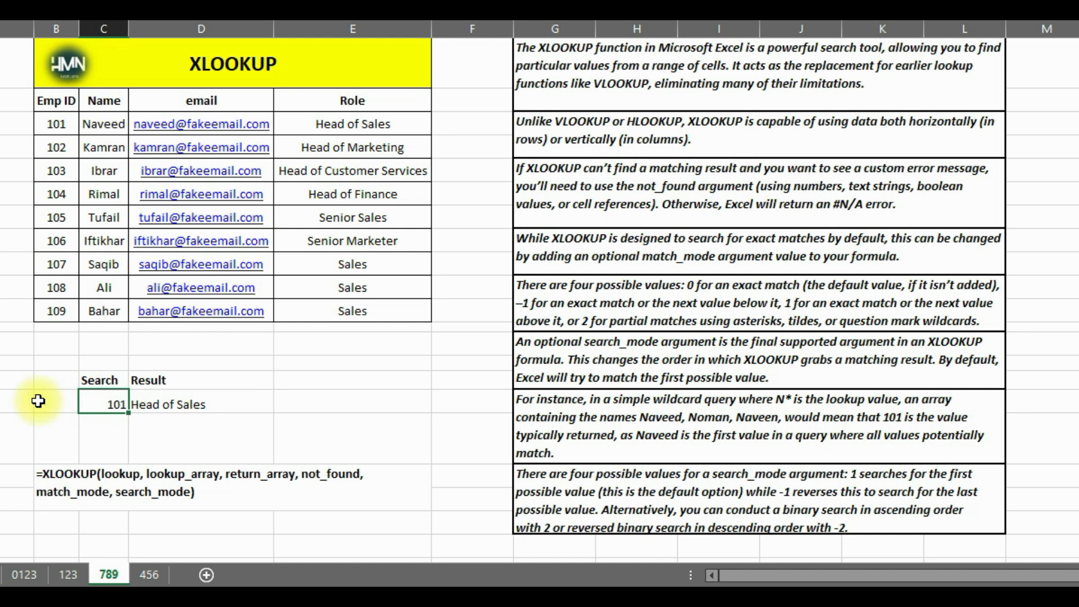
text(10)
key(Left)
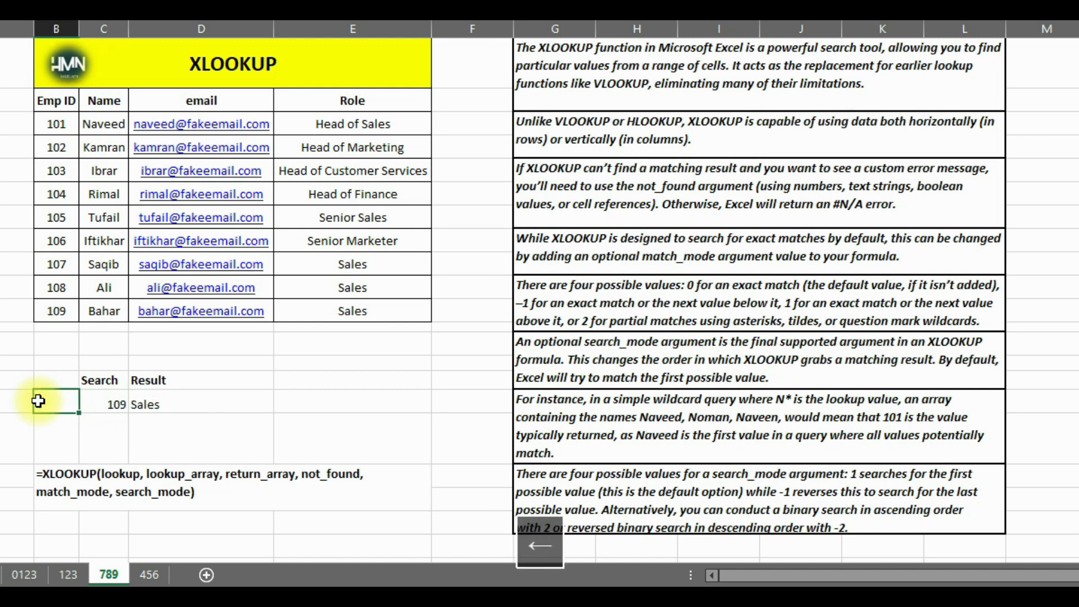
click(56, 311)
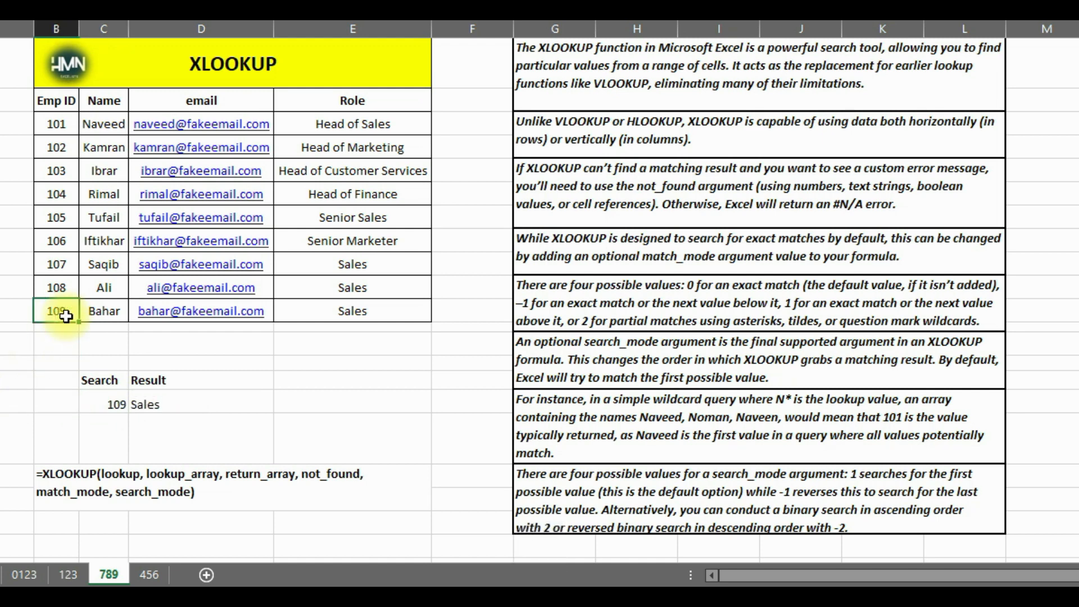
click(340, 314)
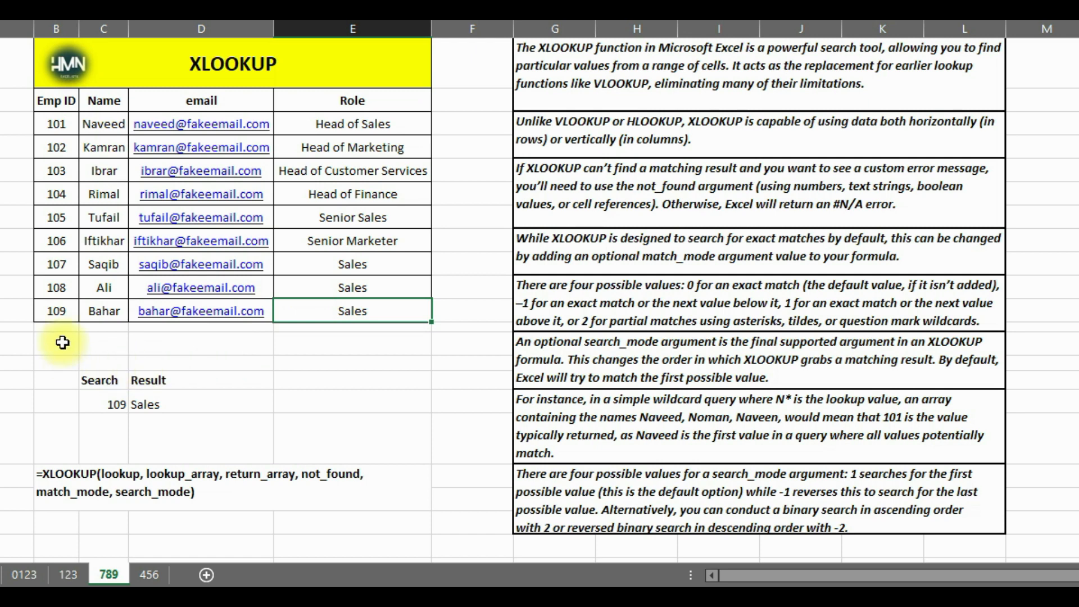
Set the lookup value in C16 to 110, an ID missing from the table, and check the result in D16
click(108, 404)
text(1)
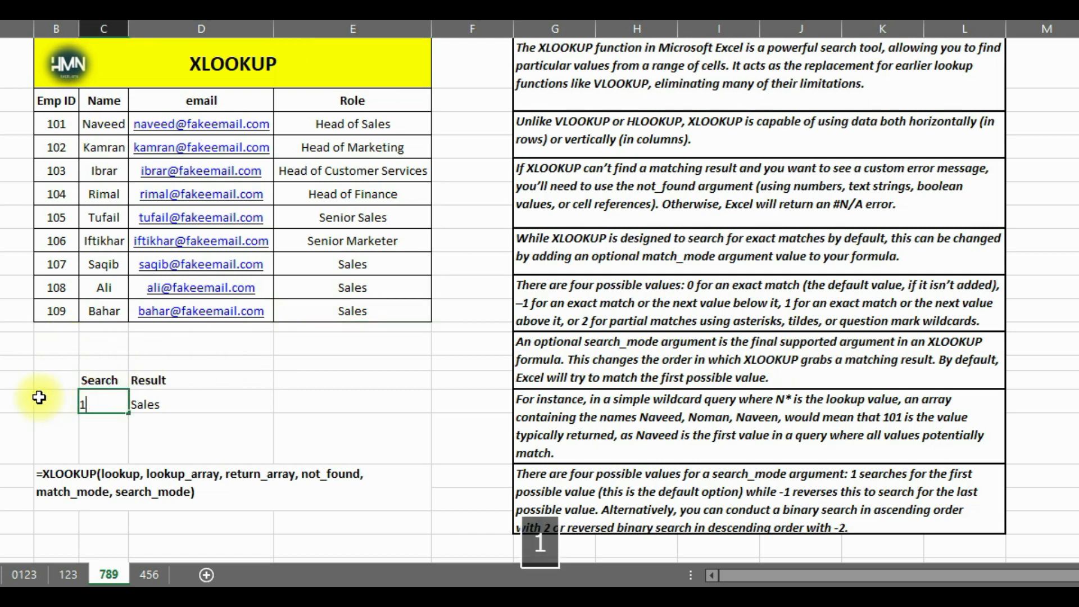
key(Down)
key(Up)
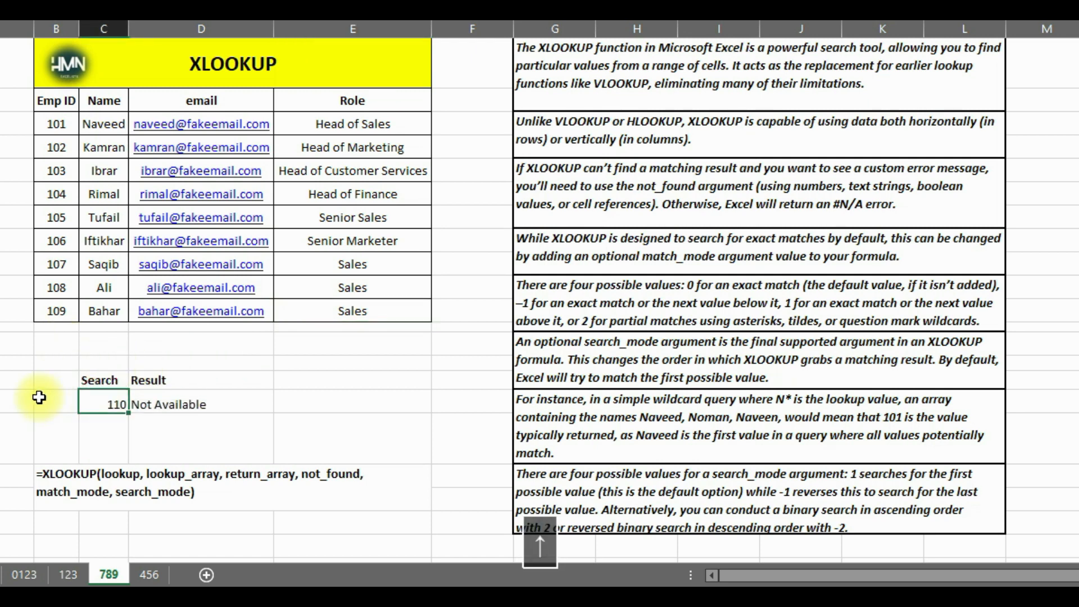
click(238, 404)
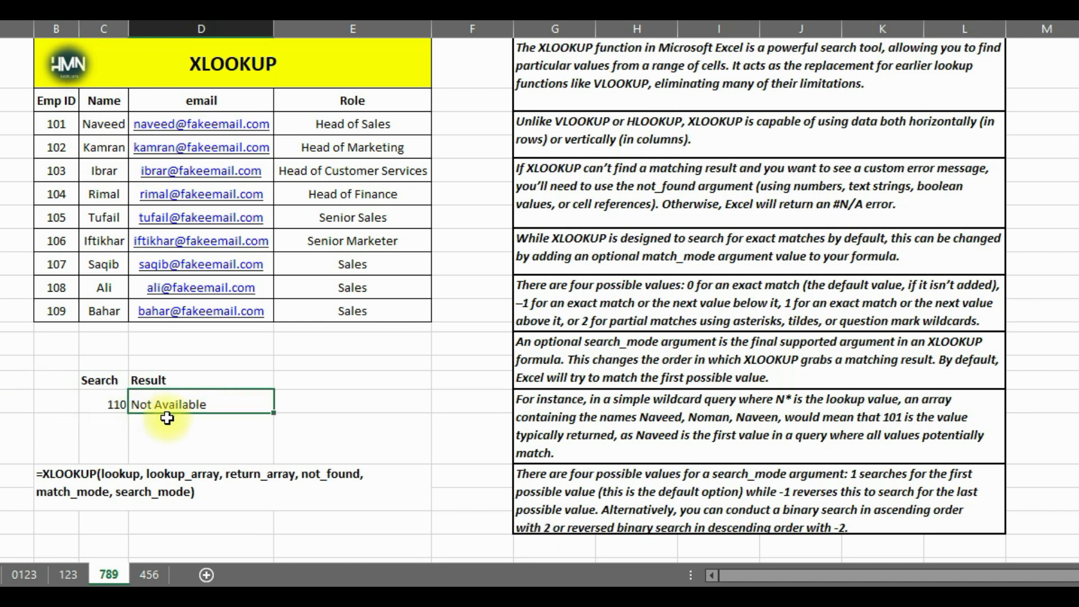
Review the match_mode notes, and add an empty match_mode argument after "Not Available" in the D16 formula
click(531, 239)
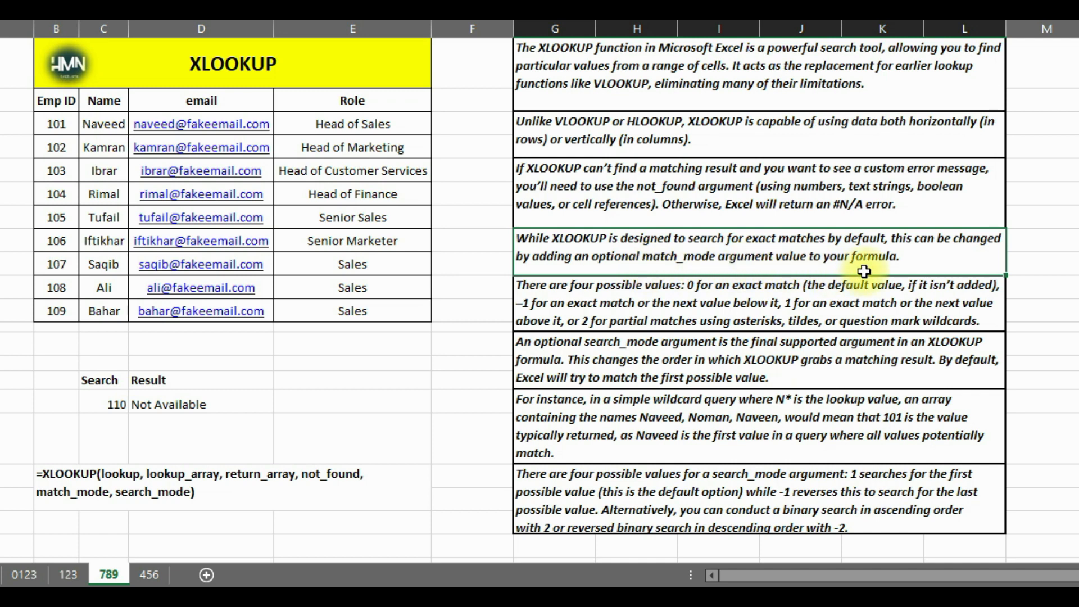
click(531, 288)
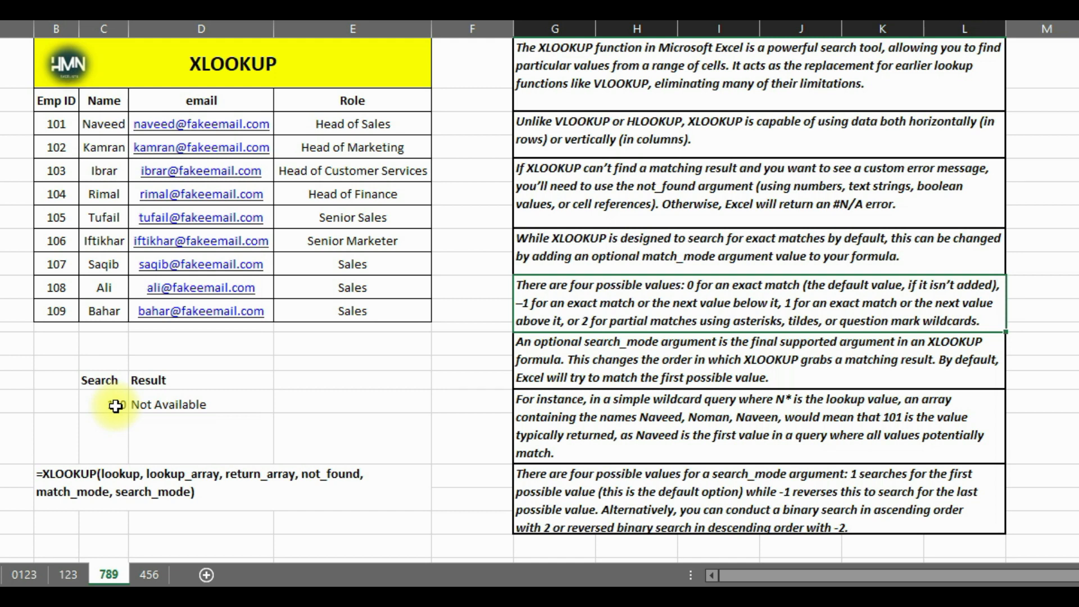
click(579, 205)
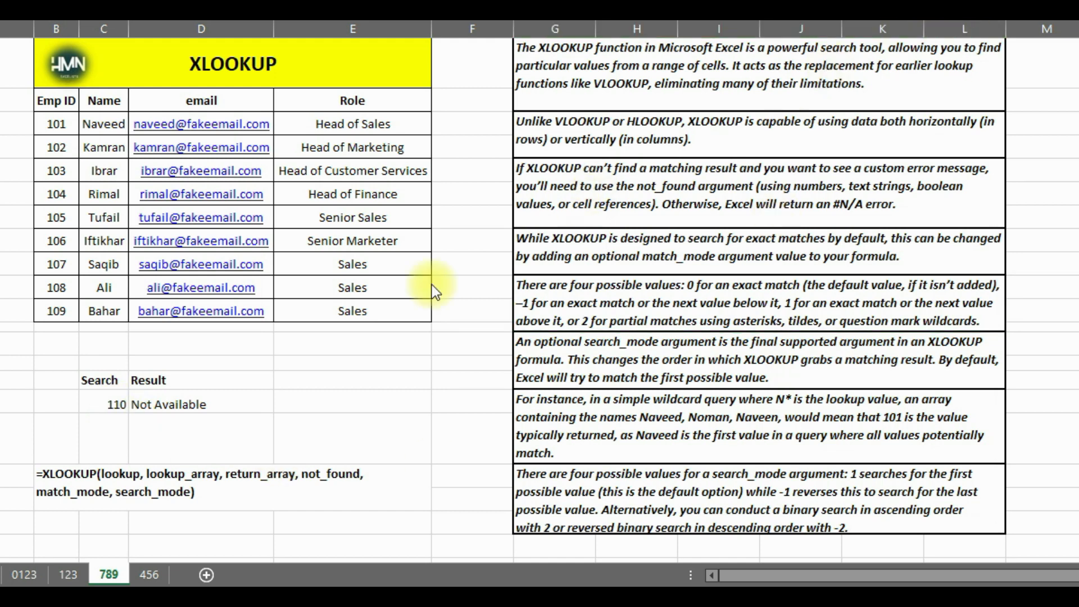
click(154, 404)
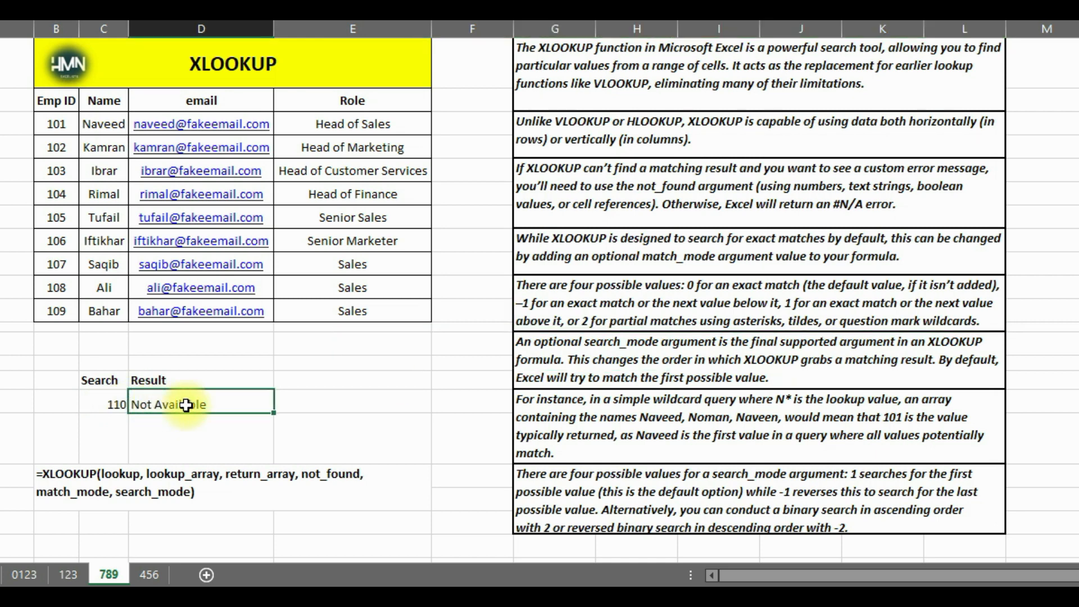
key(F2)
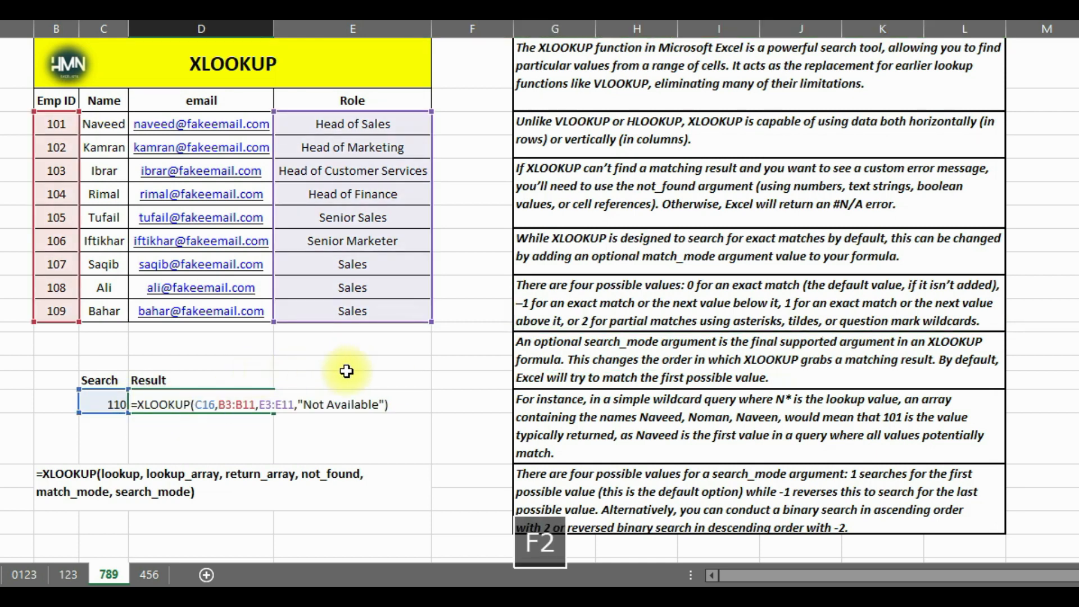
click(384, 408)
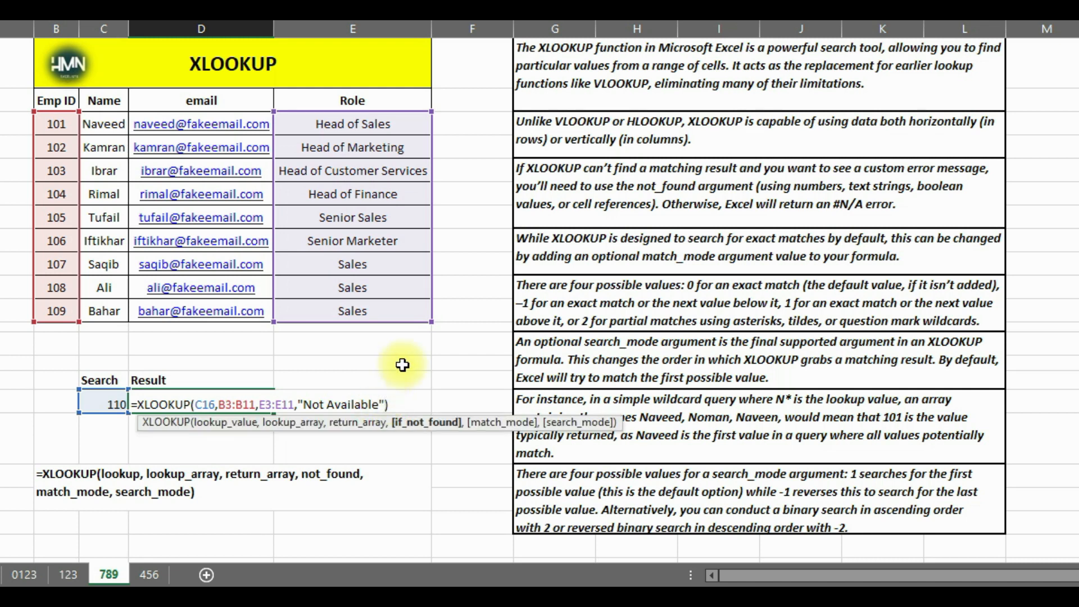
text(,0)
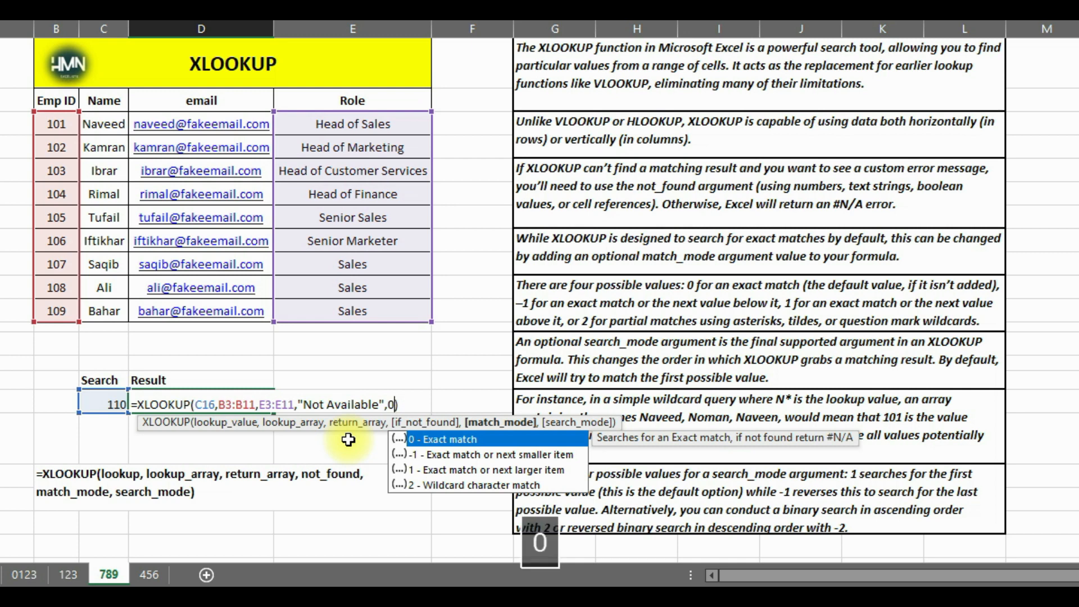
key(Return)
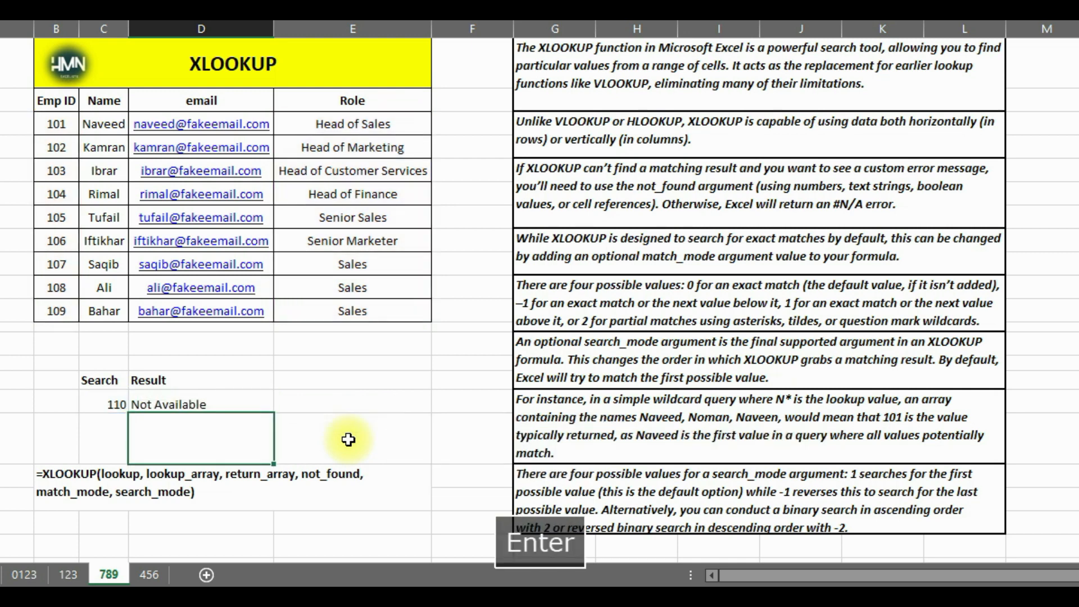
Set the lookup value in C16 to 108 and check the returned role against that ID's row and the match_mode notes
click(109, 403)
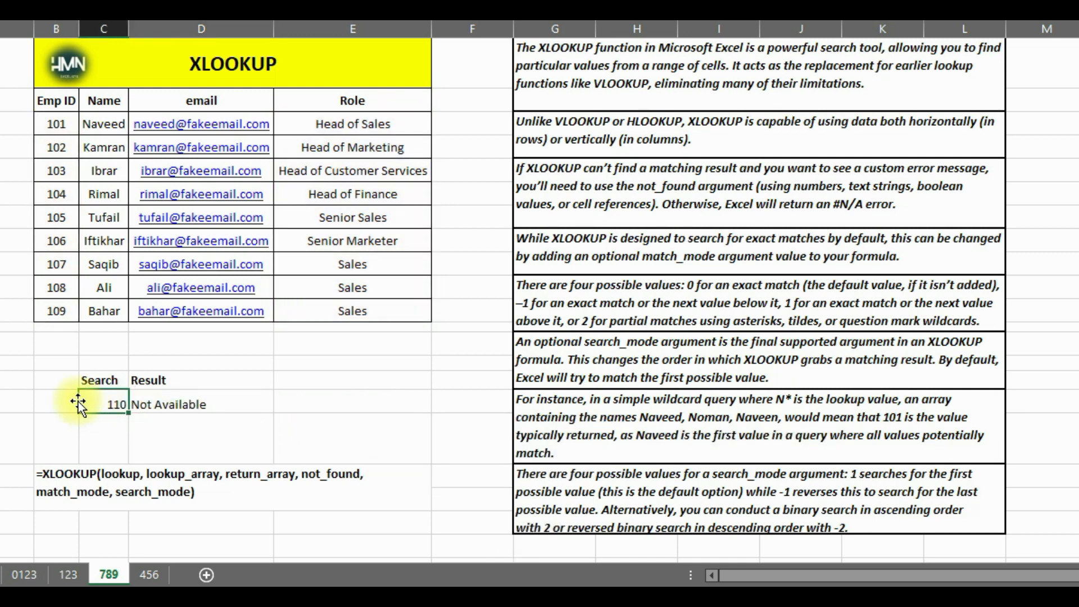
text(108)
key(Left)
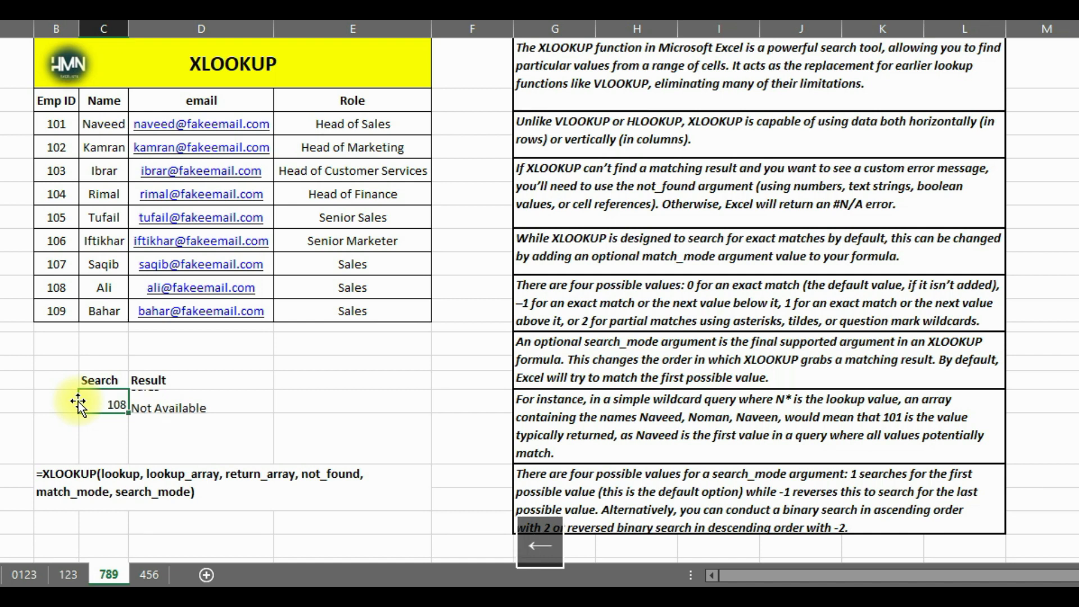
click(108, 403)
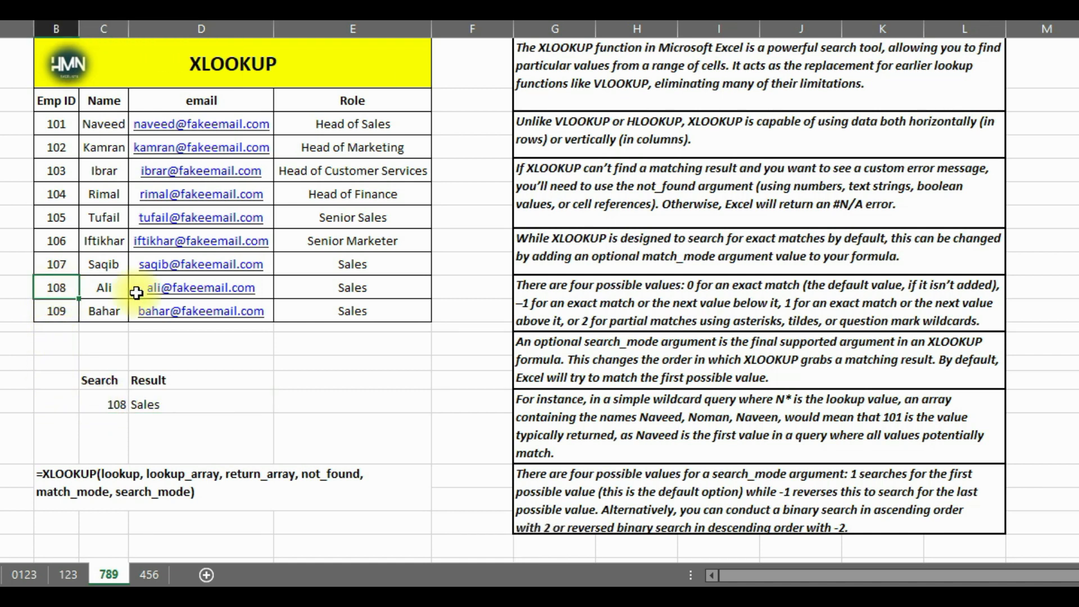
click(294, 290)
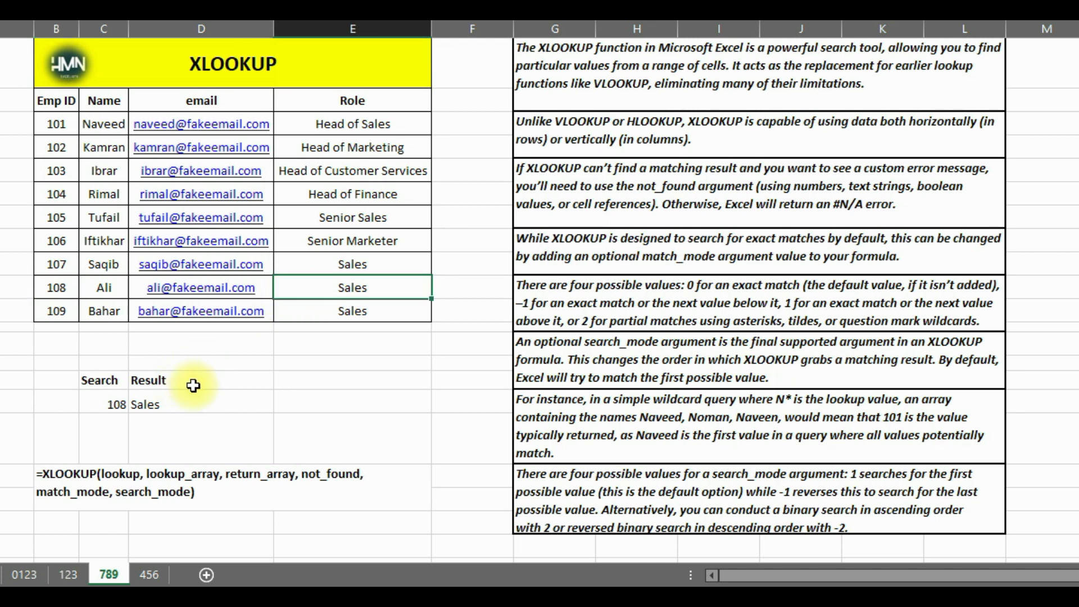
click(196, 402)
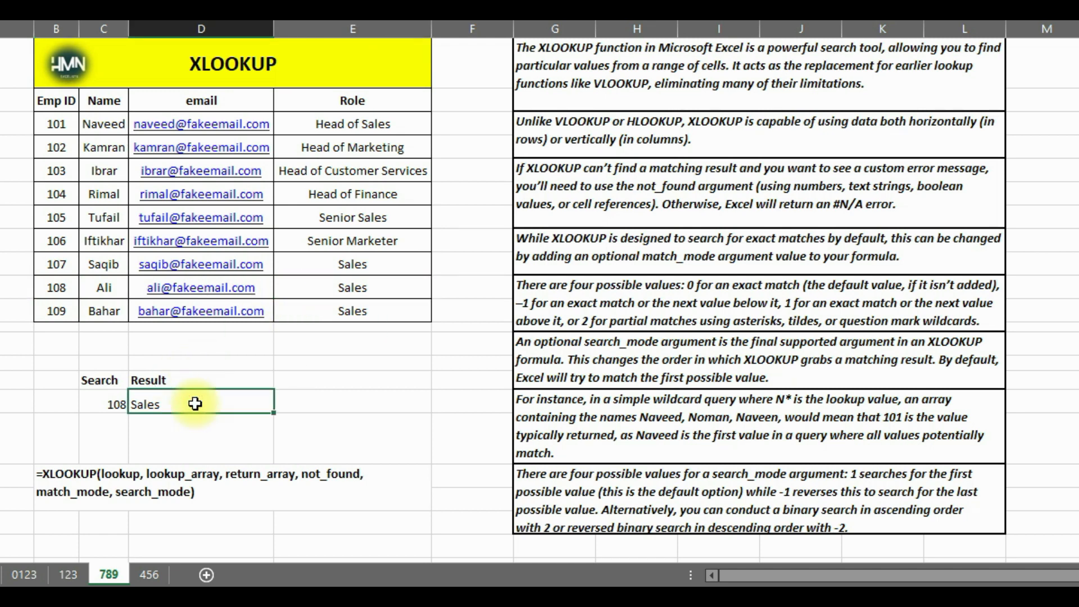
click(701, 324)
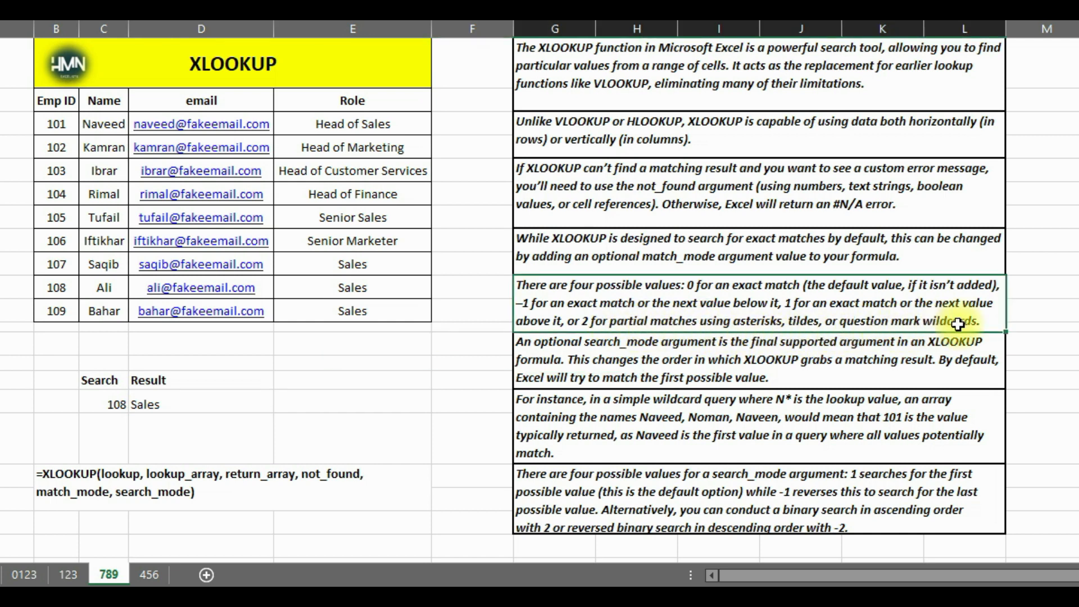
click(250, 409)
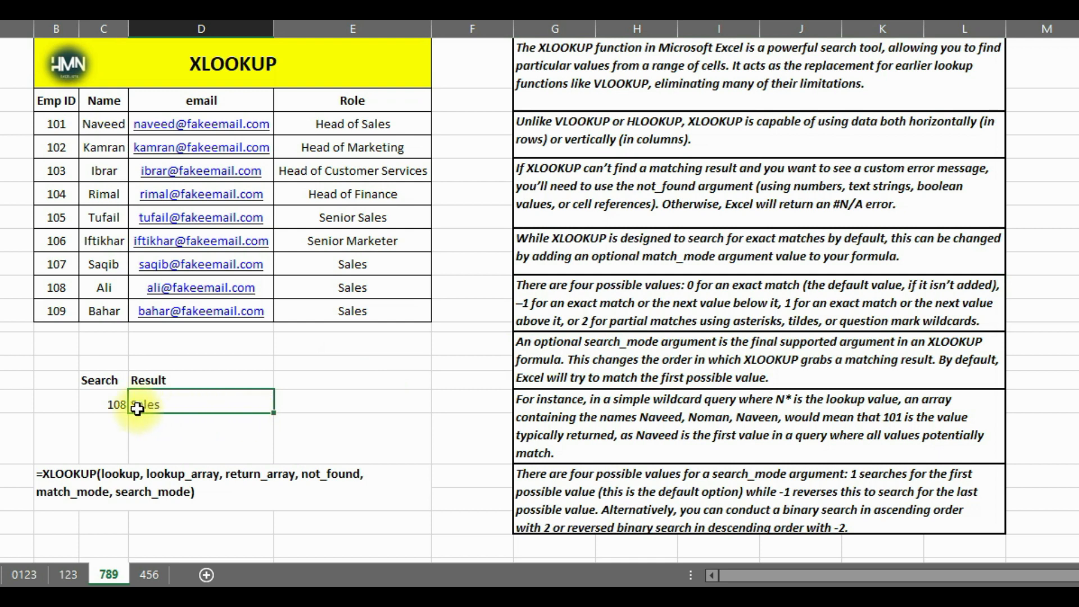
Clear the XLOOKUP formula in D16 and replace the lookup value in C16 with the wildcard N*
click(96, 406)
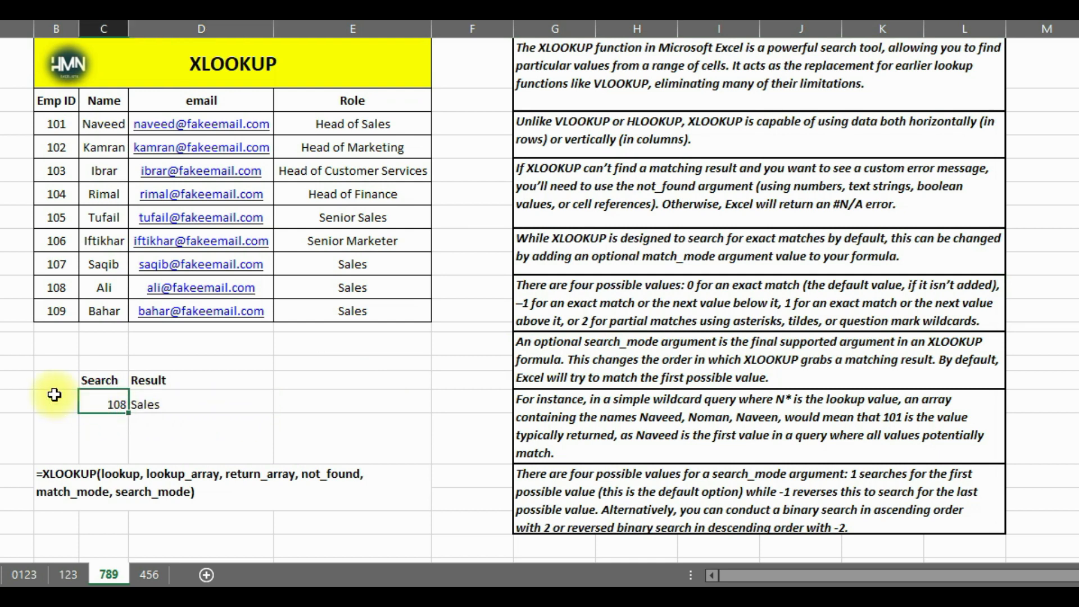
key(BackSpace)
key(Right)
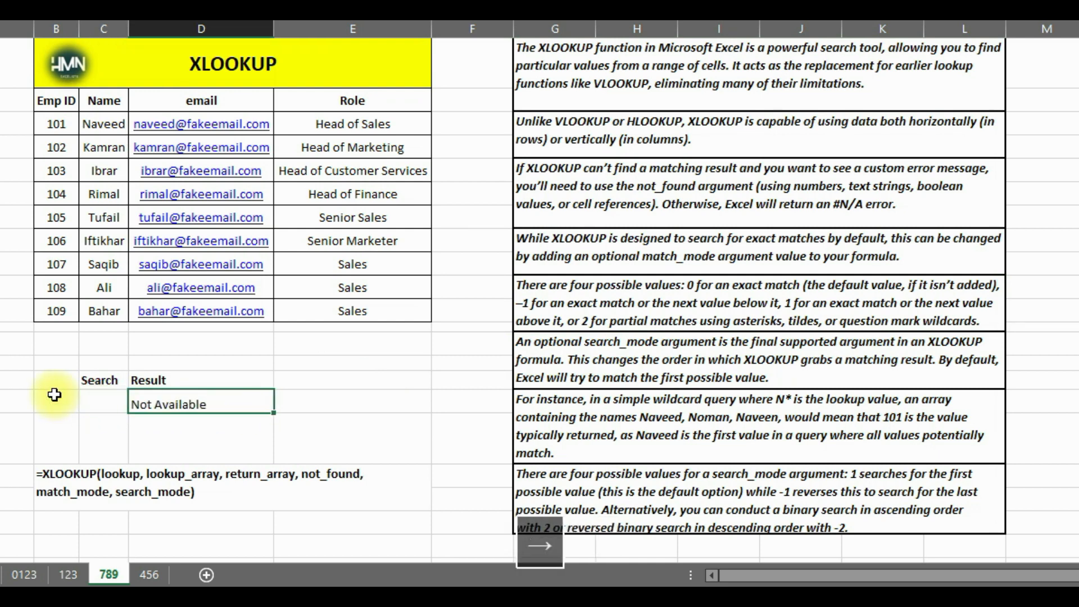
key(BackSpace)
key(Left)
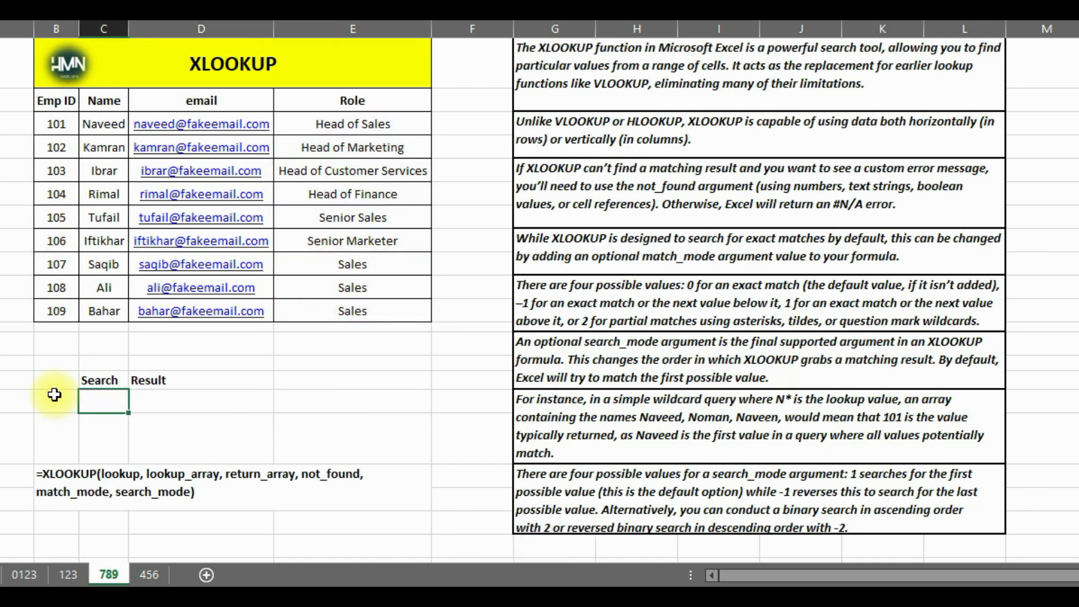
text(N*)
key(Right)
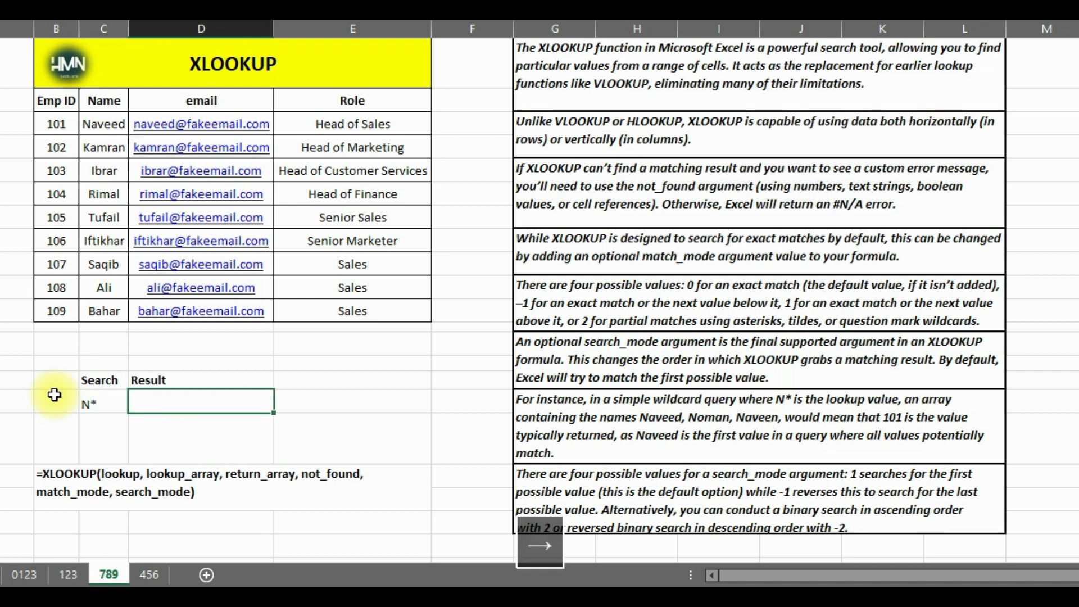
Start an XLOOKUP formula in D16 with lookup value C16, lookup array C3:C11 and the email column D3:D11 as return array
text(=xl)
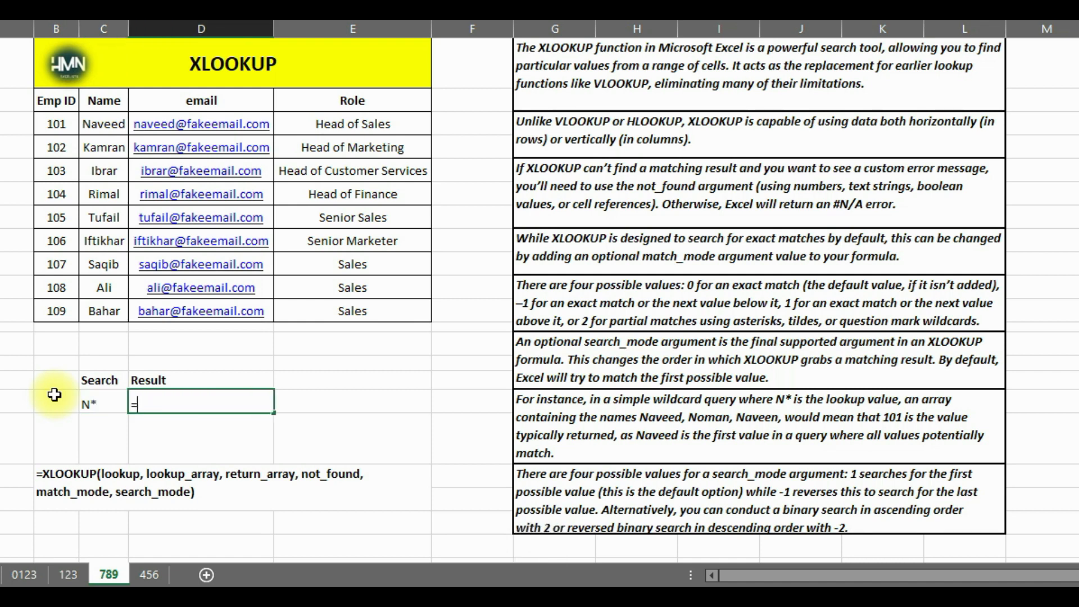
text(ook)
key(Tab)
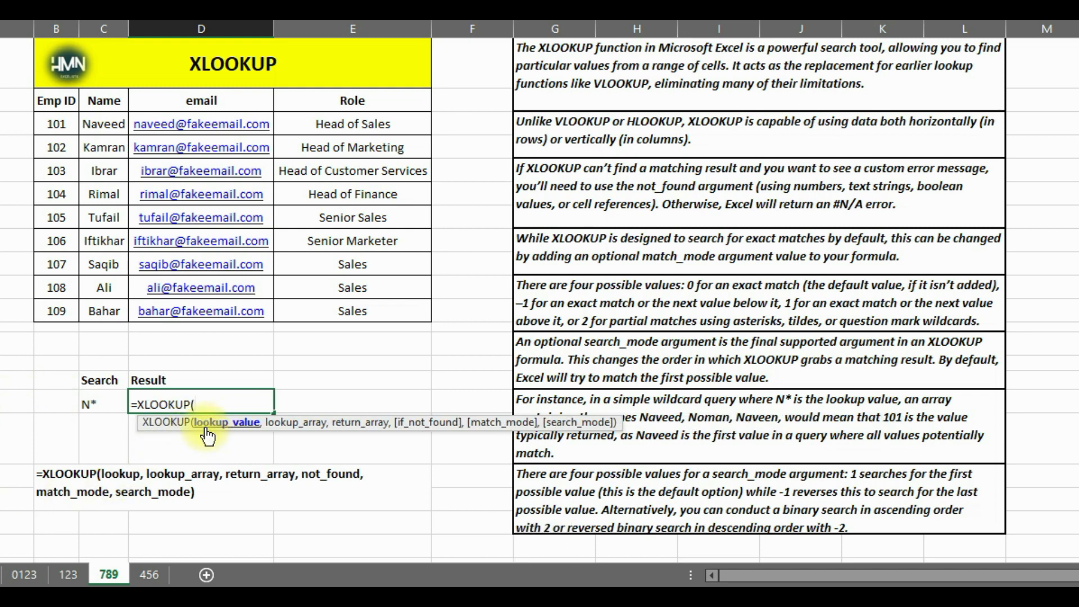
click(87, 404)
text(,)
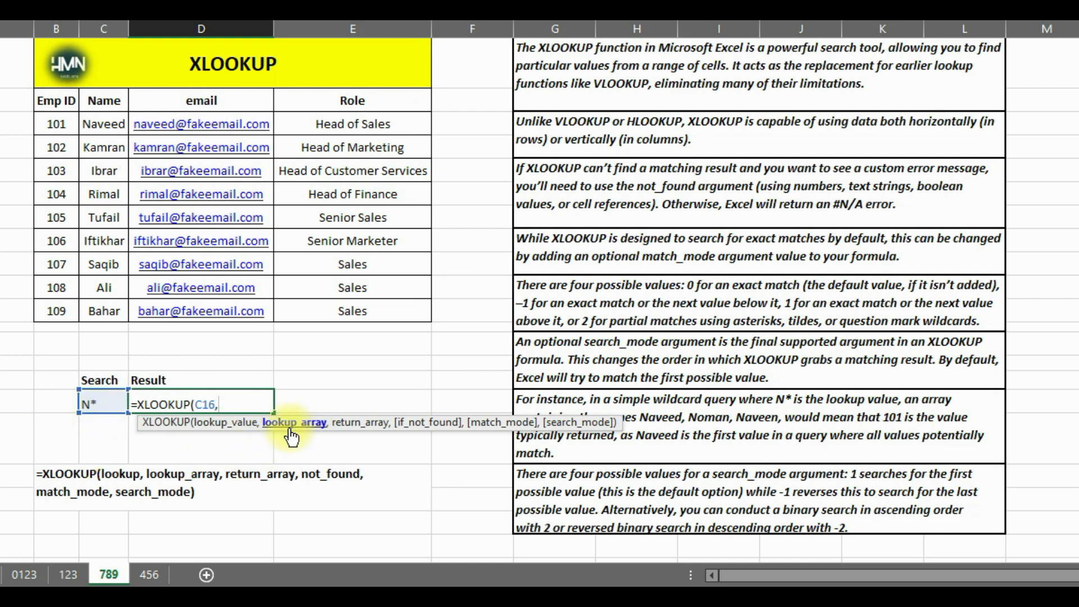
drag(107, 125, 117, 309)
text(,)
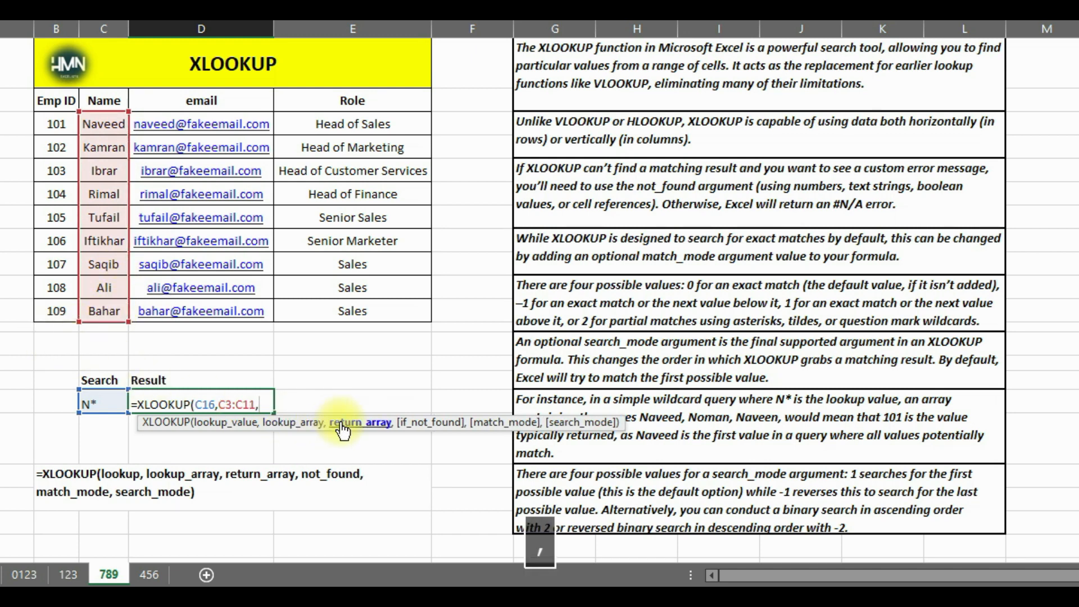
drag(261, 125, 252, 314)
Complete the D16 XLOOKUP with D3:D11 as return array, "Not Available" for missing matches and match_mode 2 for wildcards
text(,)
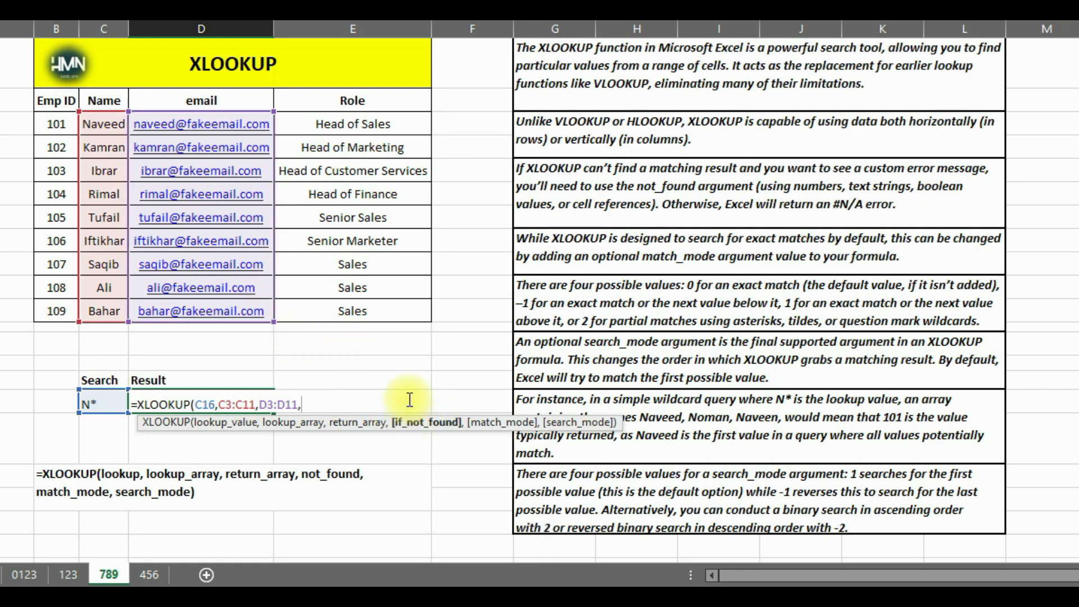
text("Not Availab)
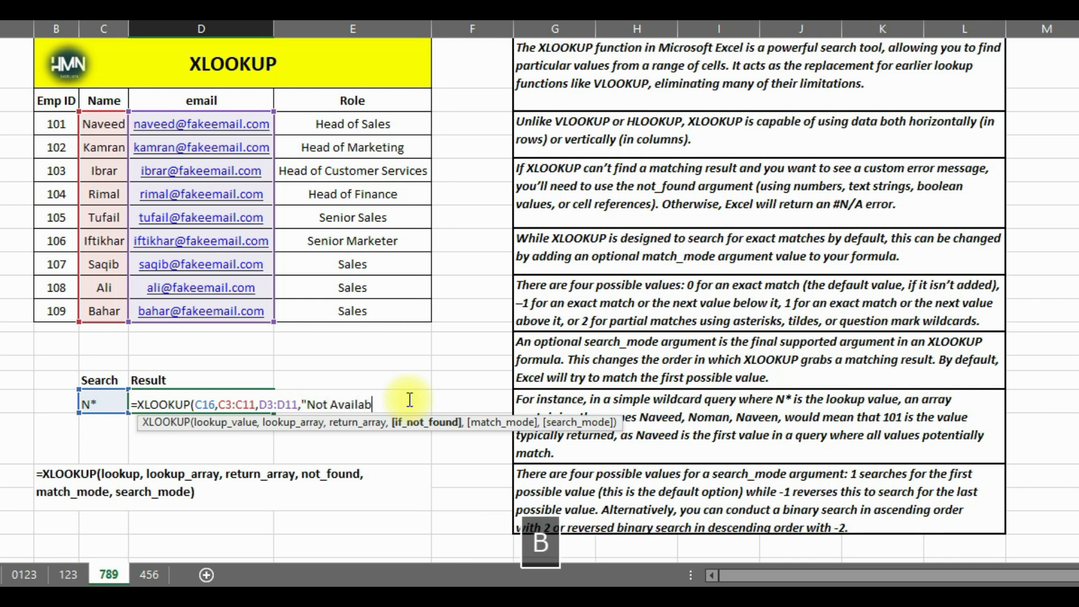
text(le",)
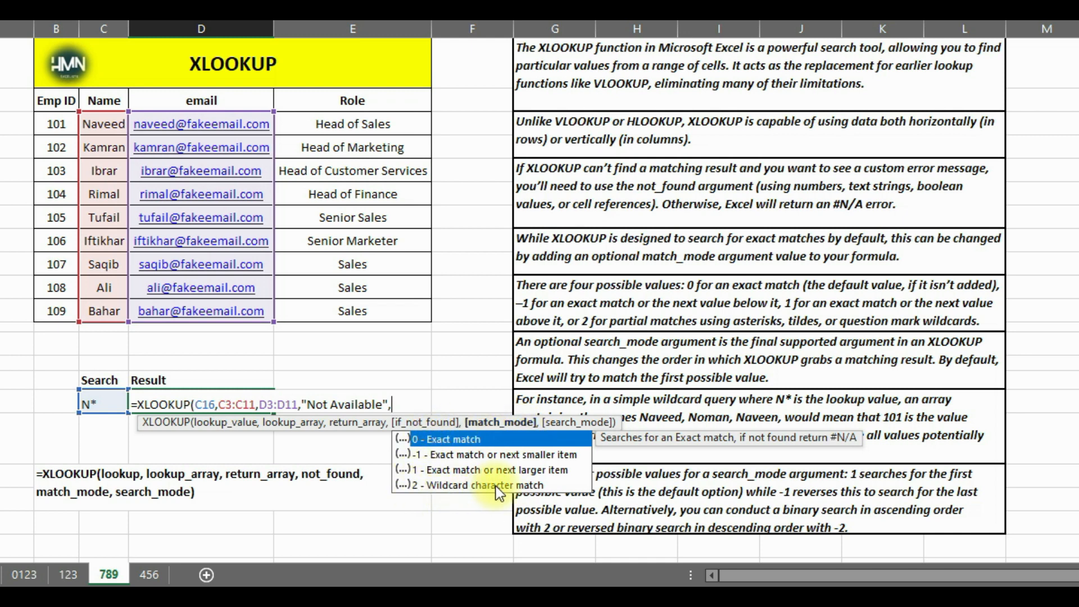
text(2)
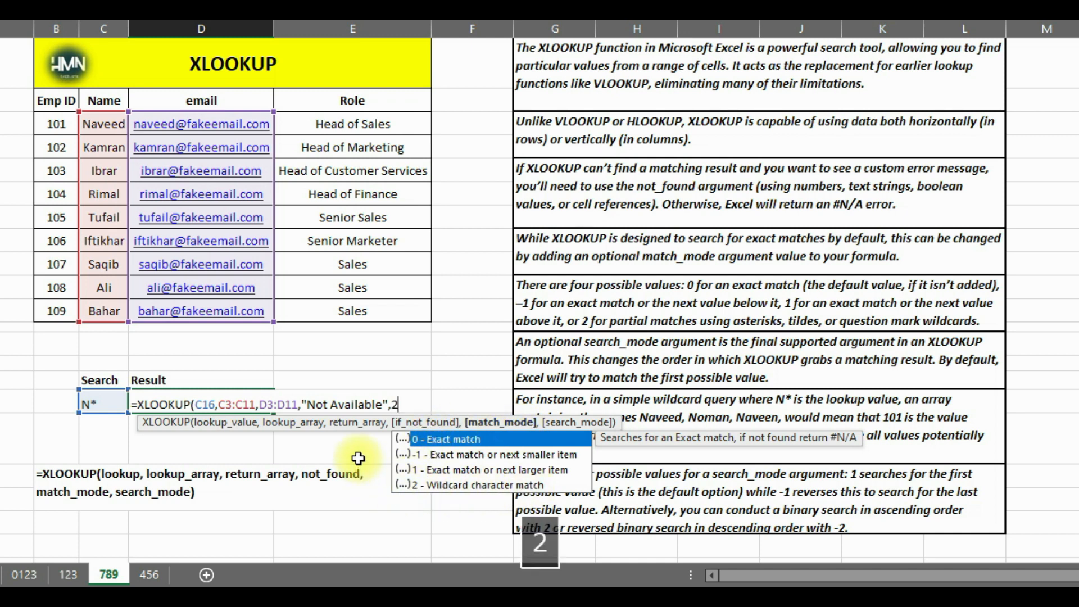
text())
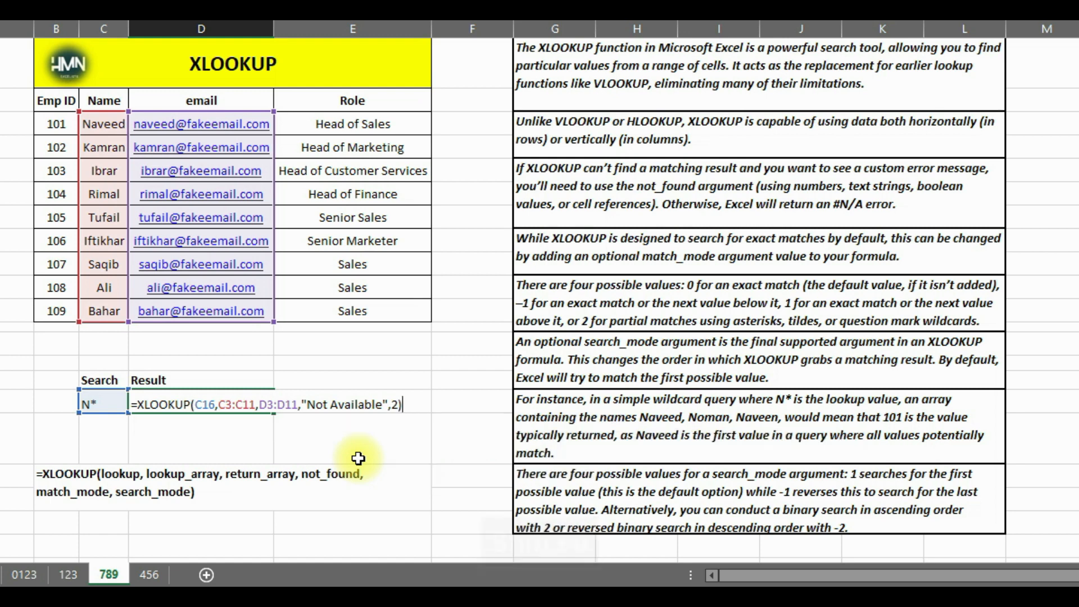
key(Return)
click(225, 408)
Change the wildcard lookup value in C16 to K* and compare the returned email with the matching employee row
click(99, 405)
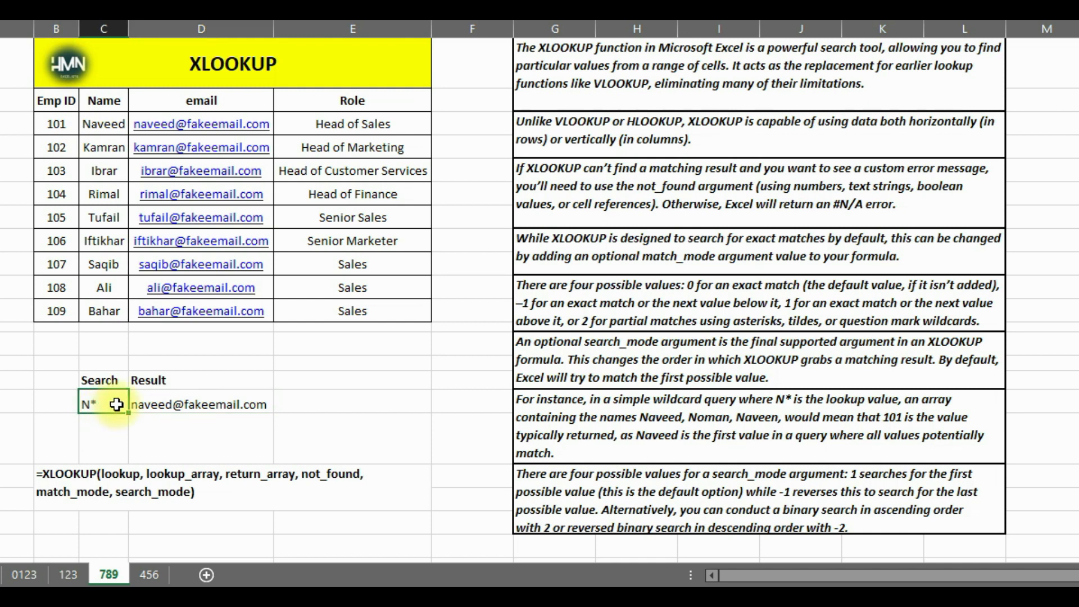
double_click(117, 404)
key(BackSpace)
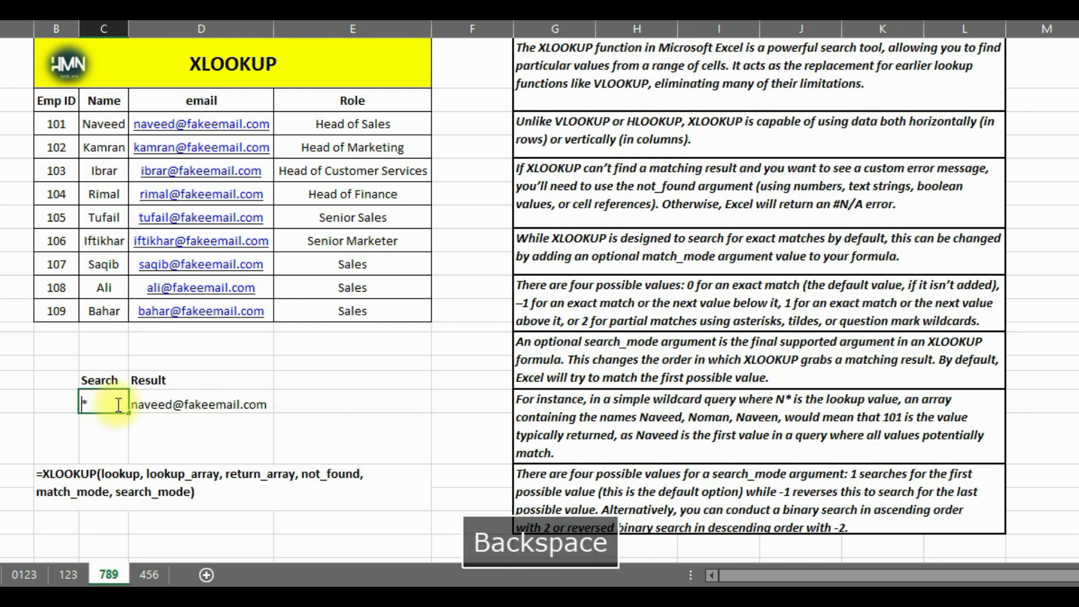
text(K)
key(Return)
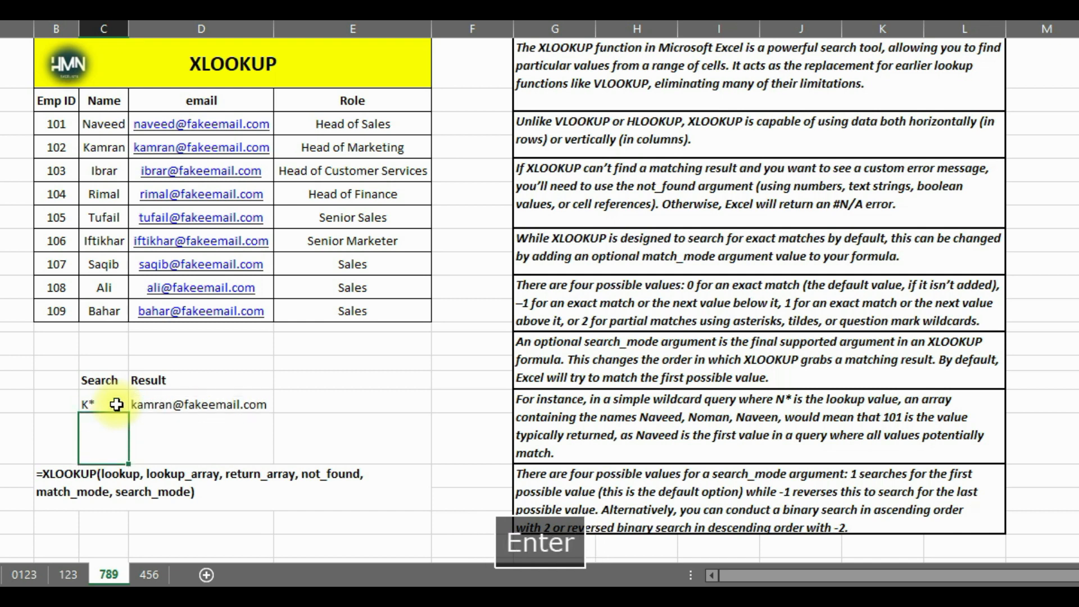
click(114, 148)
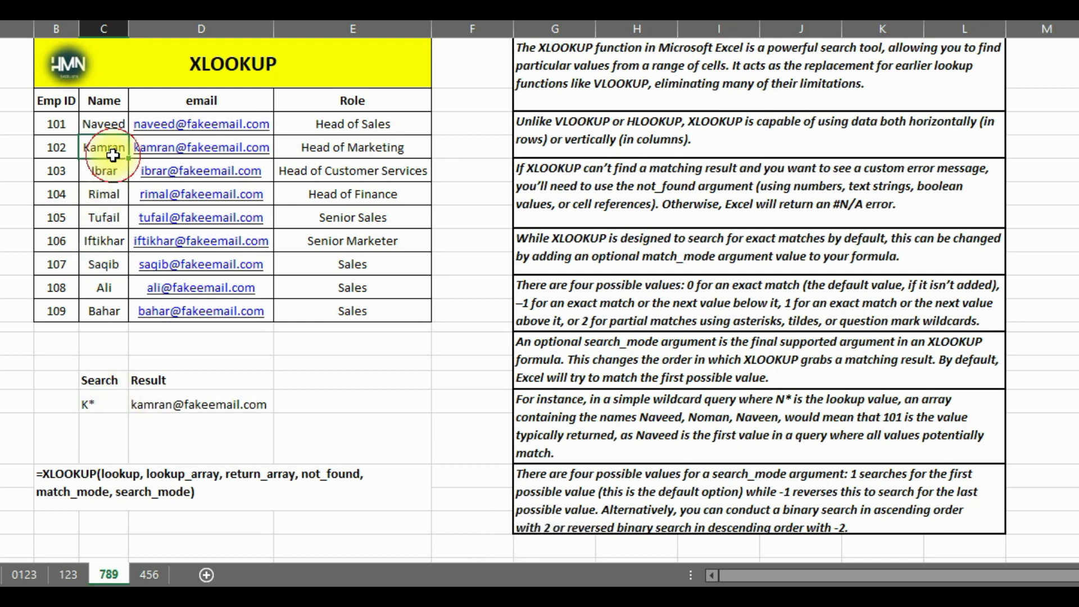
click(225, 405)
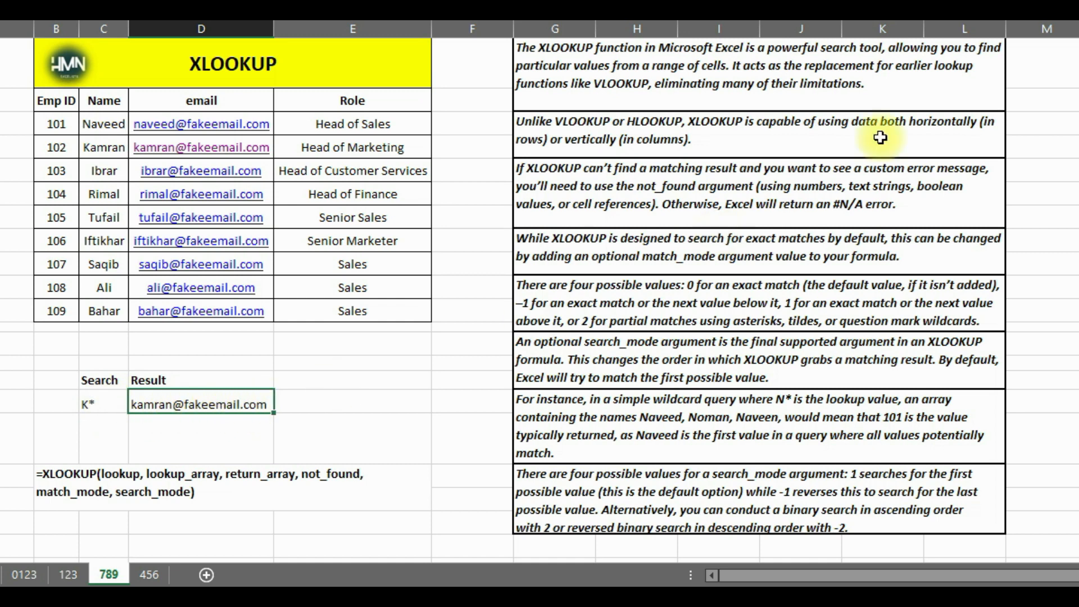
click(981, 21)
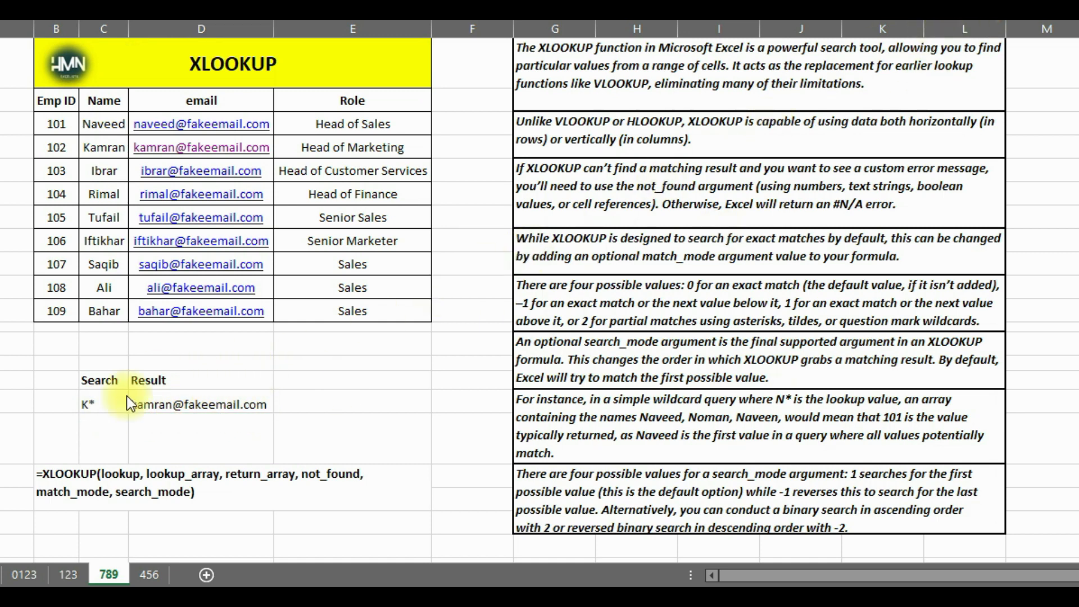
Clear the lookup value in C16 and the XLOOKUP formula in D16
click(90, 401)
click(88, 400)
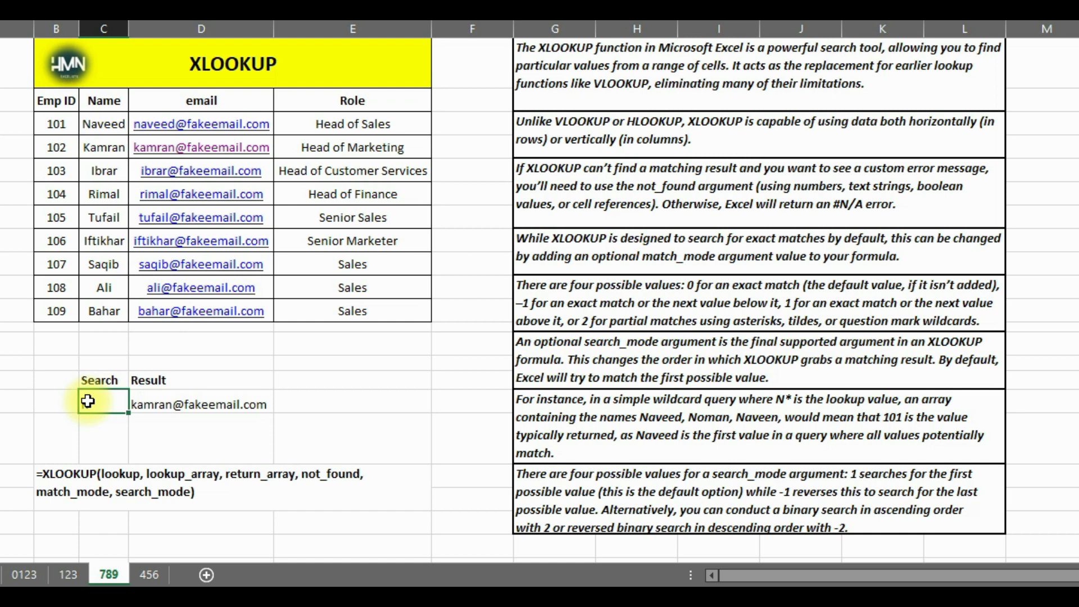
key(Delete)
click(227, 402)
key(Delete)
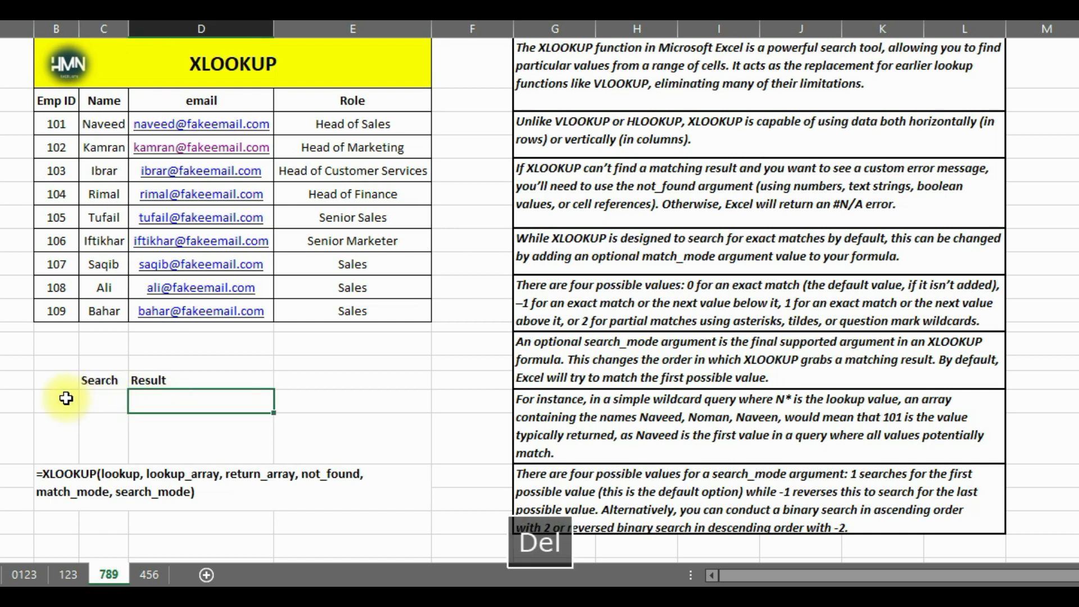
Replace the employee names in C4 and C5 with the second and third N names from the wildcard example note
click(116, 147)
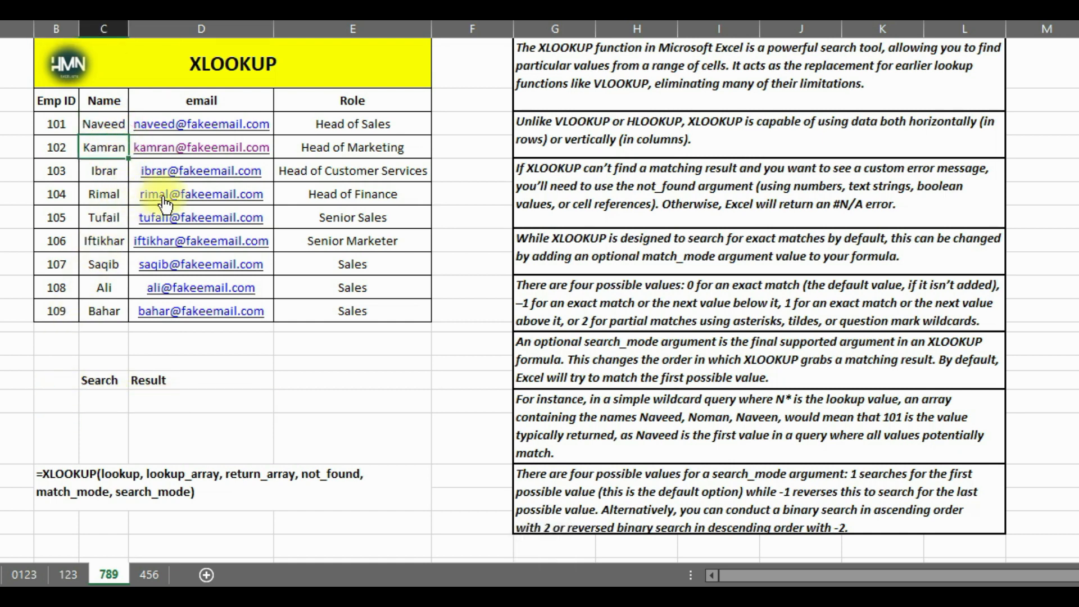
text(Noma)
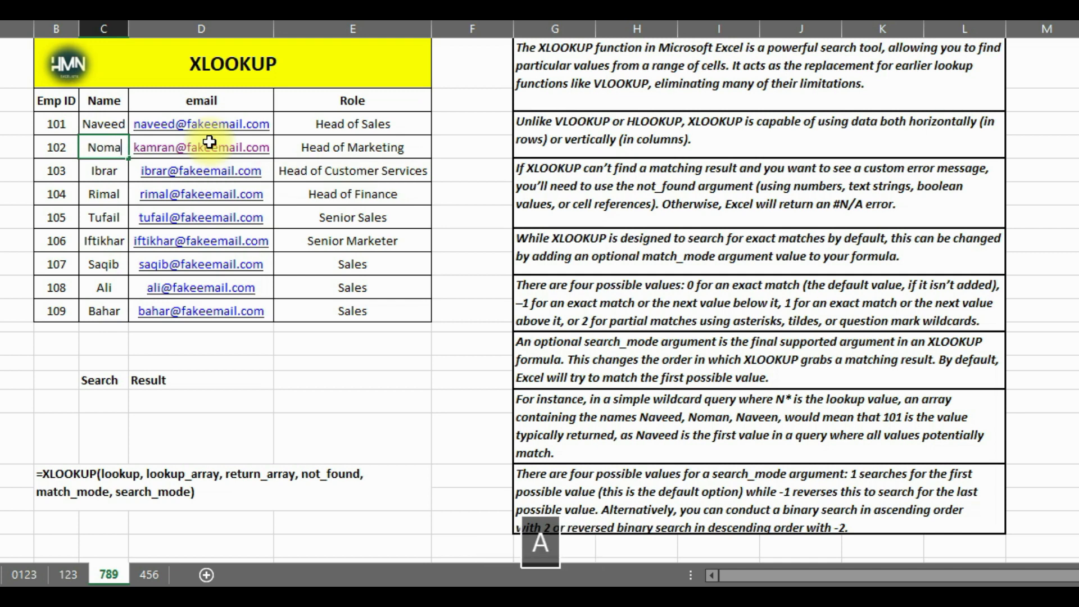
key(Down)
text(Na)
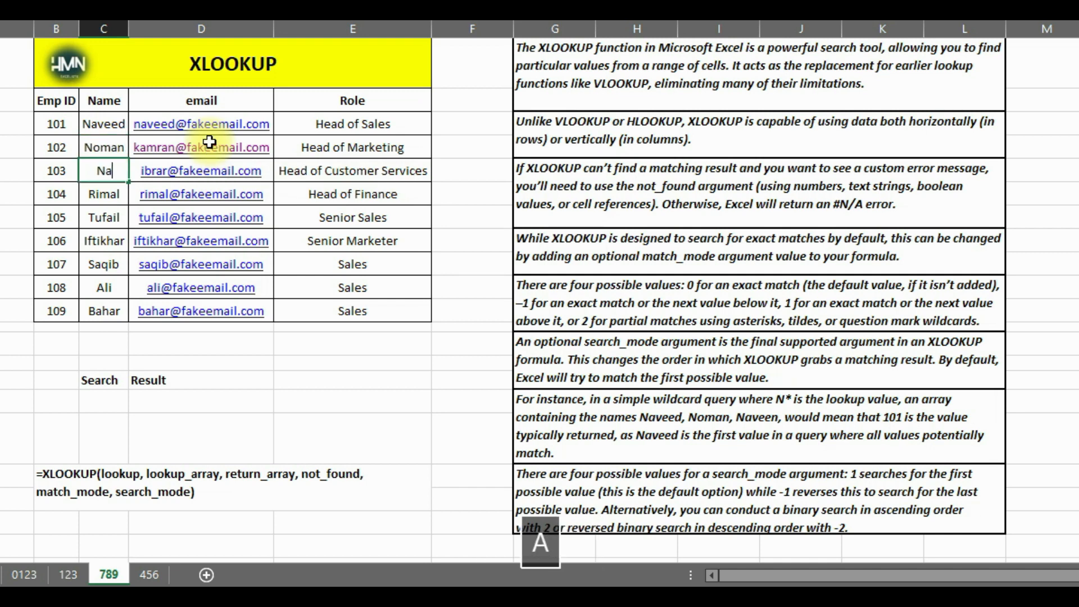
key(Down)
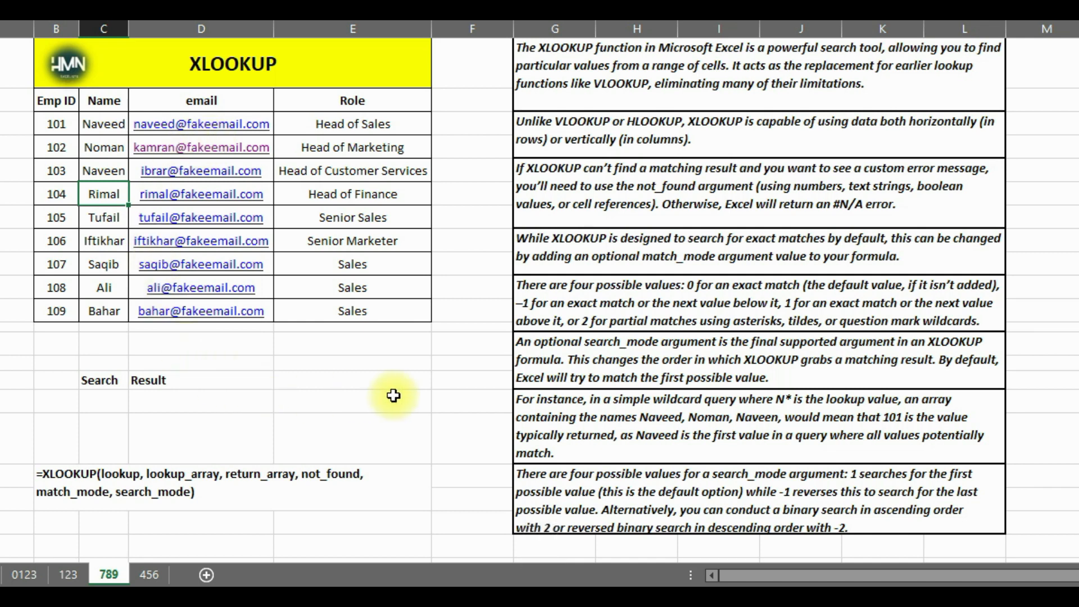
Review the search_mode notes and the wildcard example, and enter N* in C16 as the lookup value
click(524, 349)
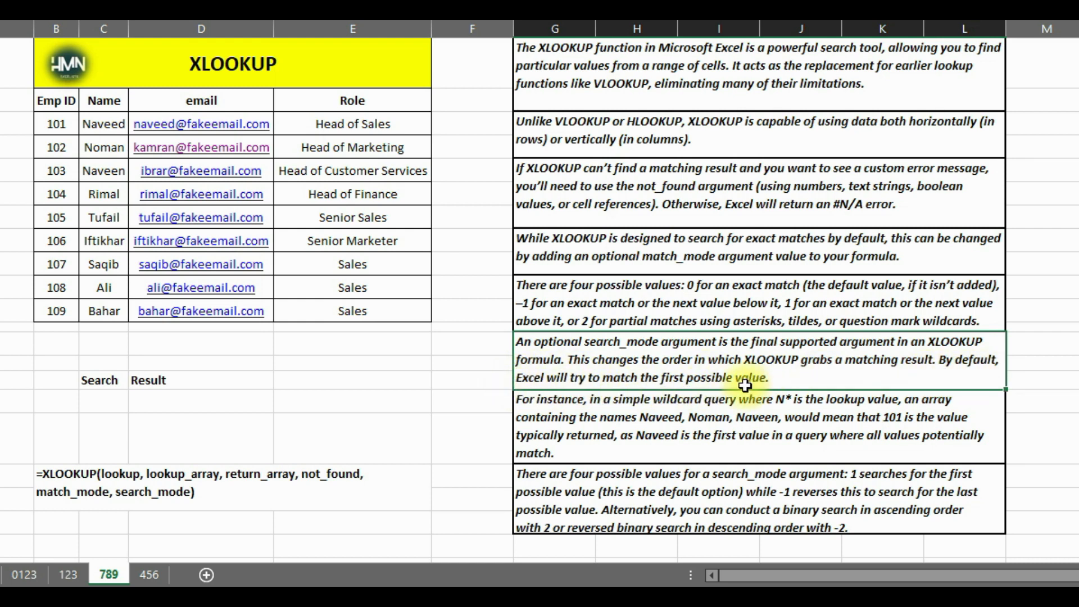
click(532, 410)
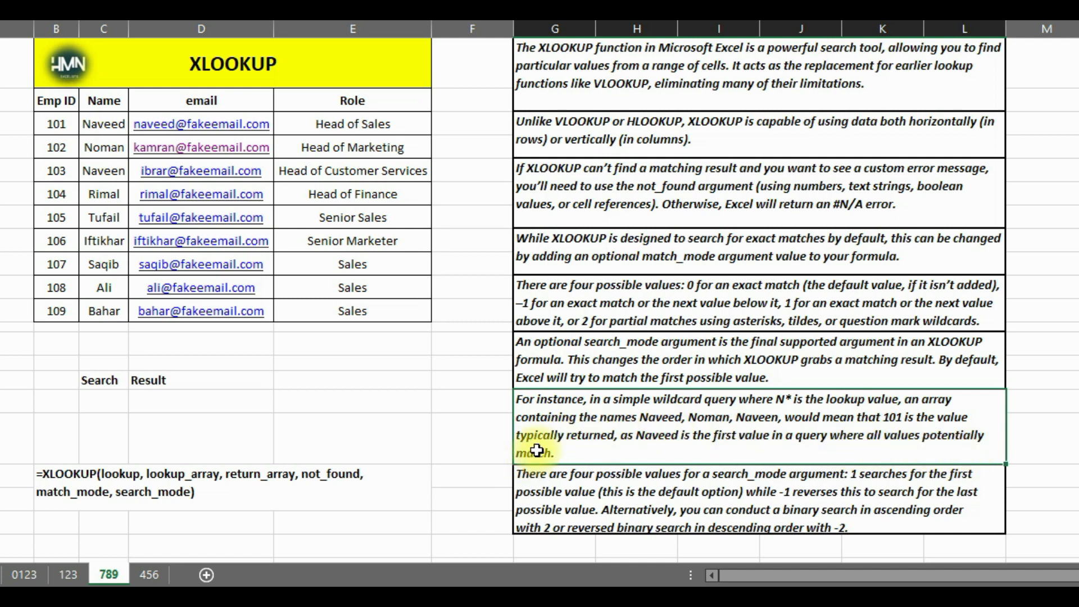
click(528, 482)
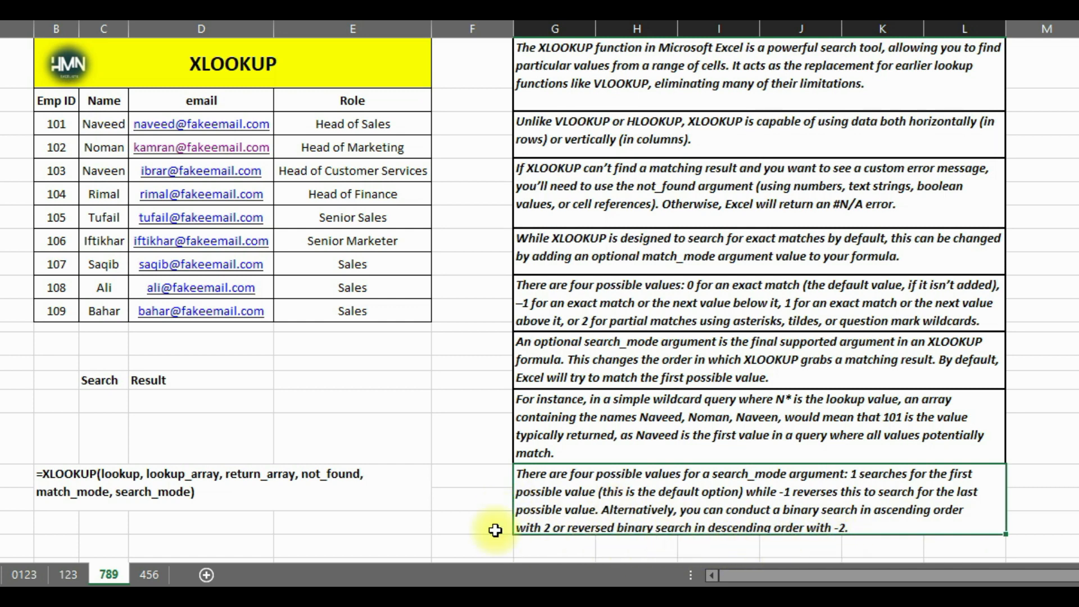
click(95, 403)
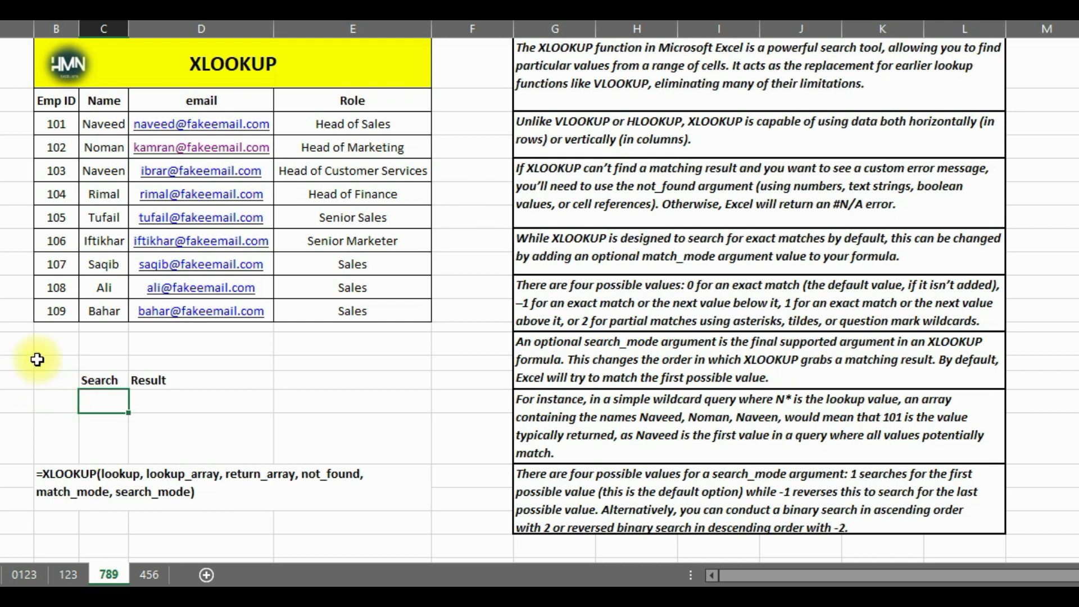
text(N)
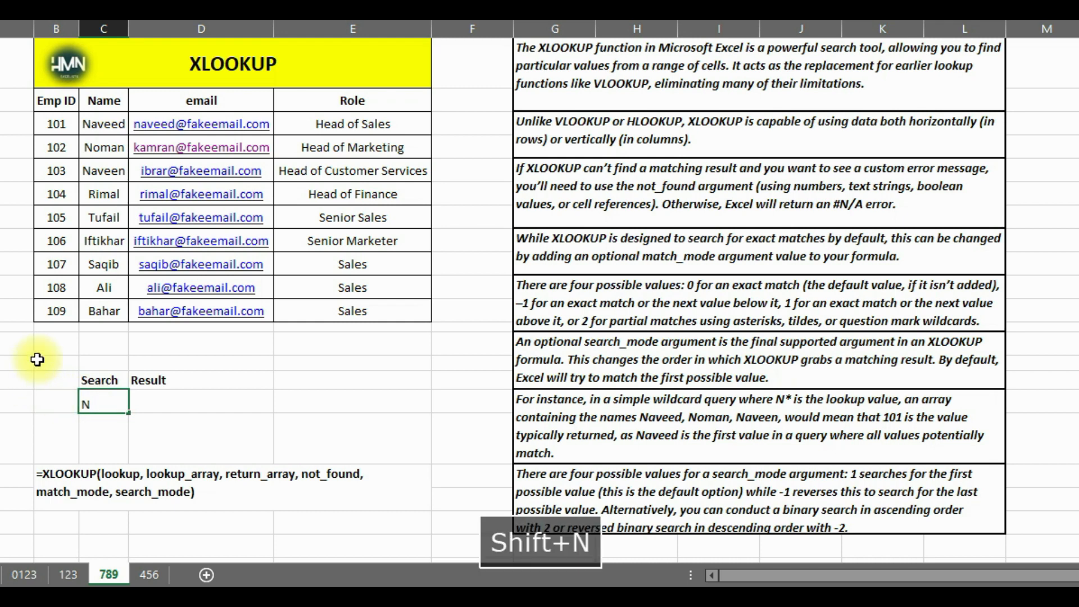
text(*)
key(Right)
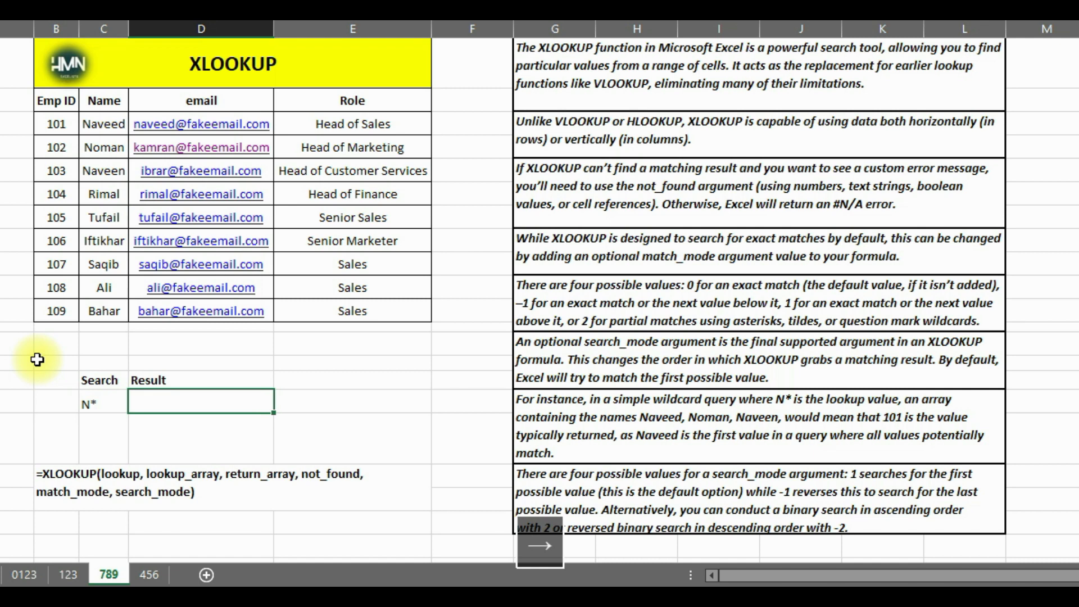
Start an XLOOKUP formula in D16 with lookup value C16, lookup array C3:C11 and the role column E3:E11 as return array
text(=Xlook)
key(Tab)
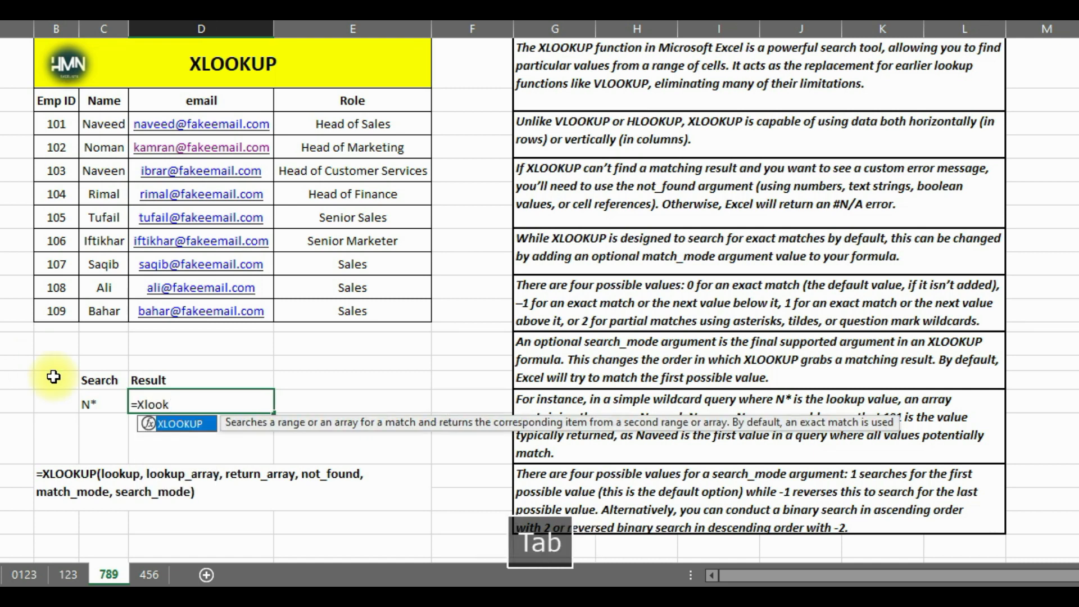
click(90, 404)
text(,)
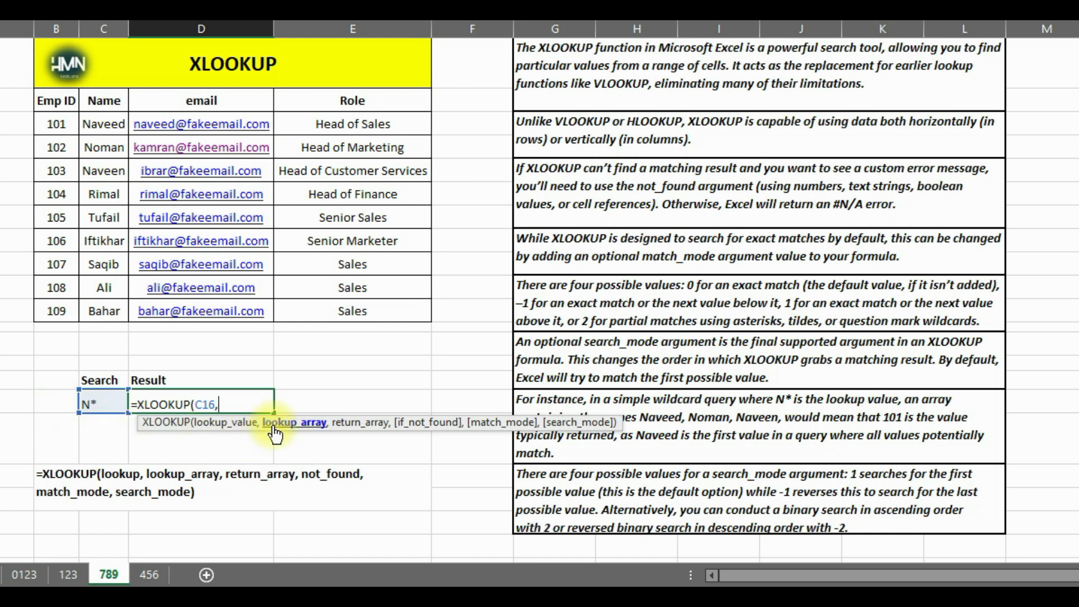
drag(107, 123, 106, 312)
text(,)
drag(331, 124, 357, 312)
text(,"Not Abv)
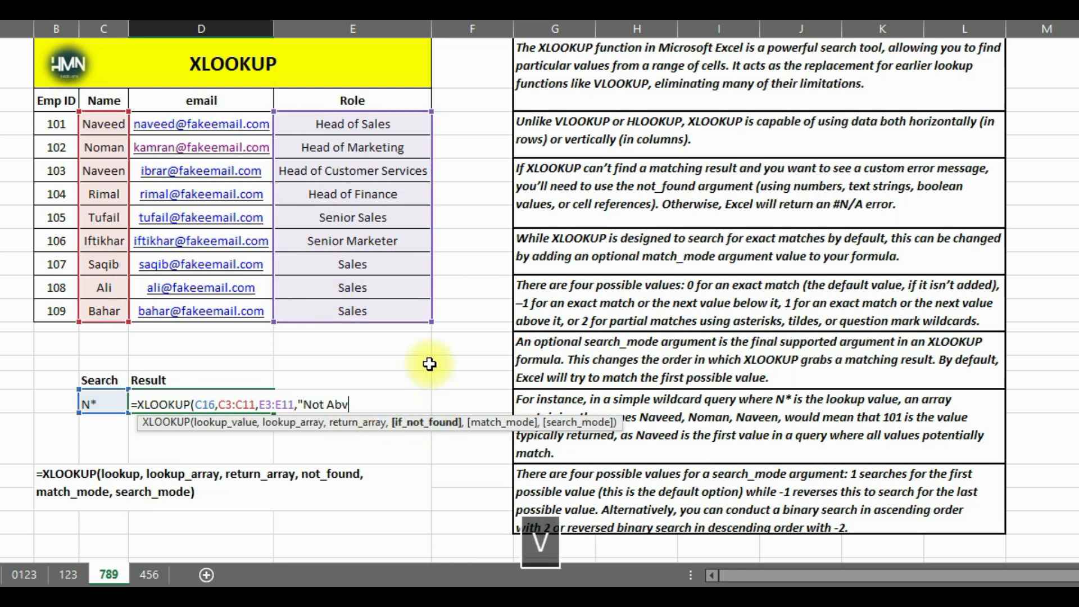
Complete the D16 formula with "Not Available", match_mode 2 and search_mode 1, and check the result against the first matching row
key(BackSpace)
text(",2)
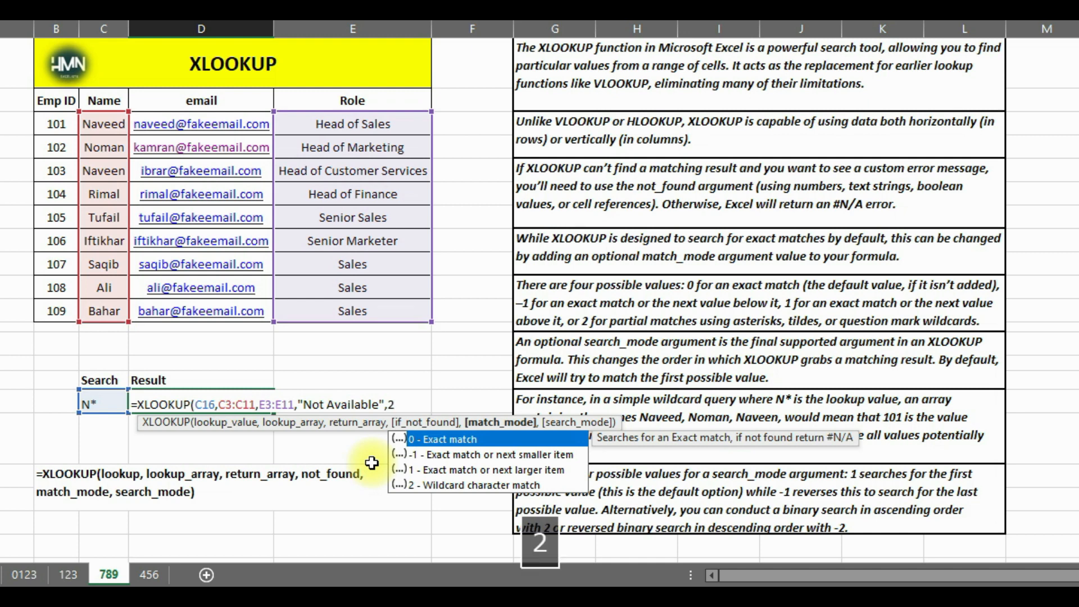
text( ,)
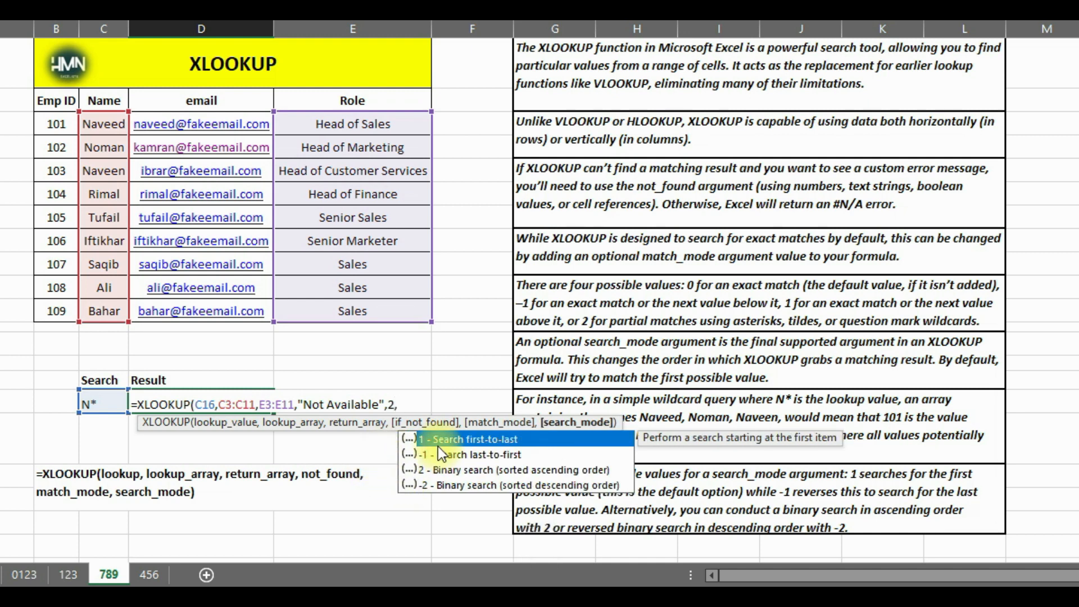
text(1)
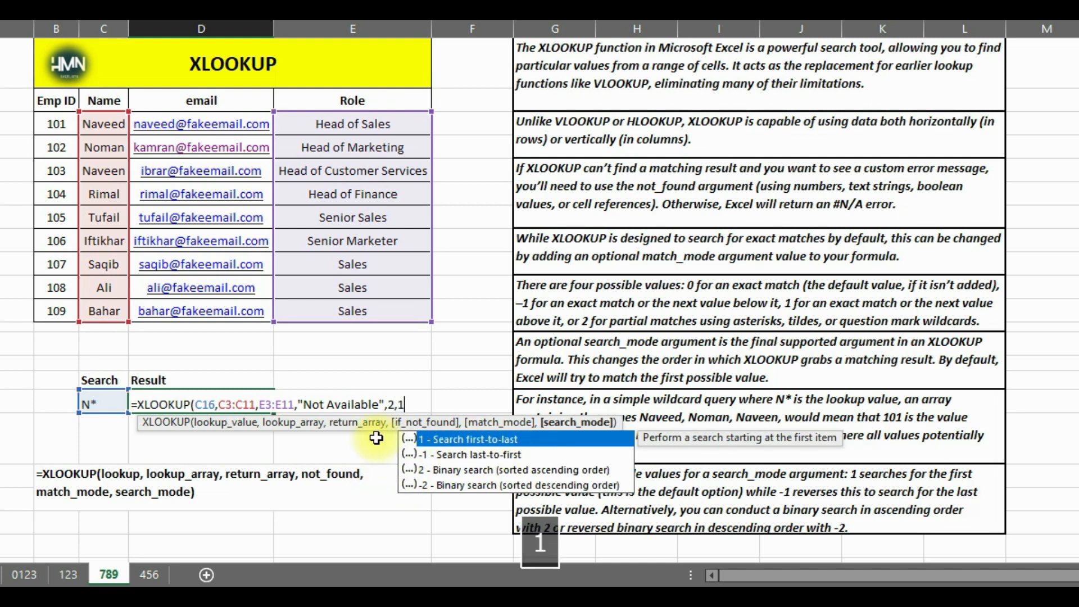
key(Return)
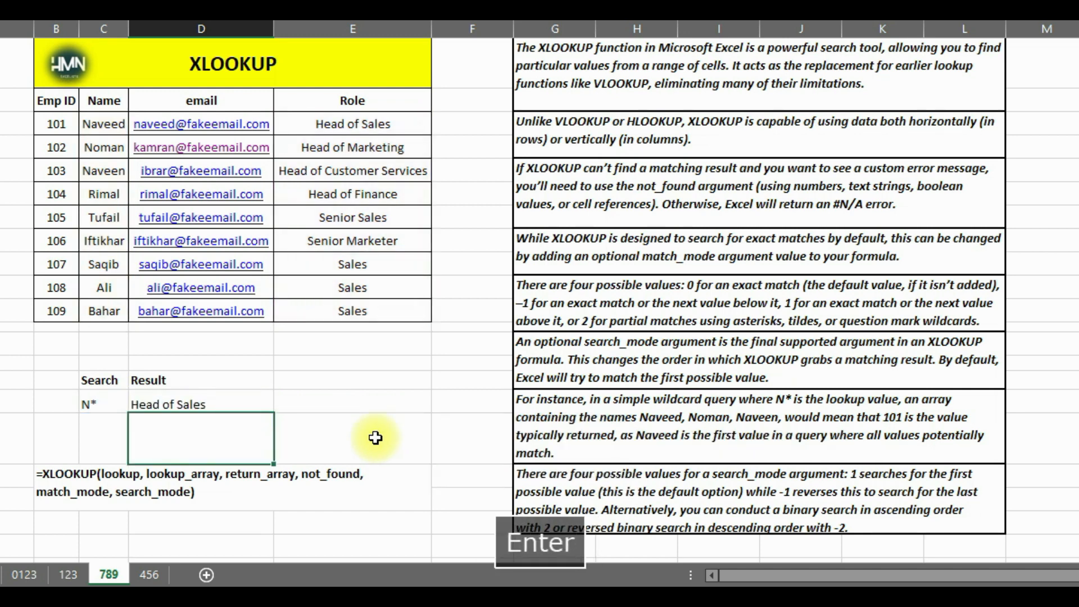
click(115, 405)
click(155, 405)
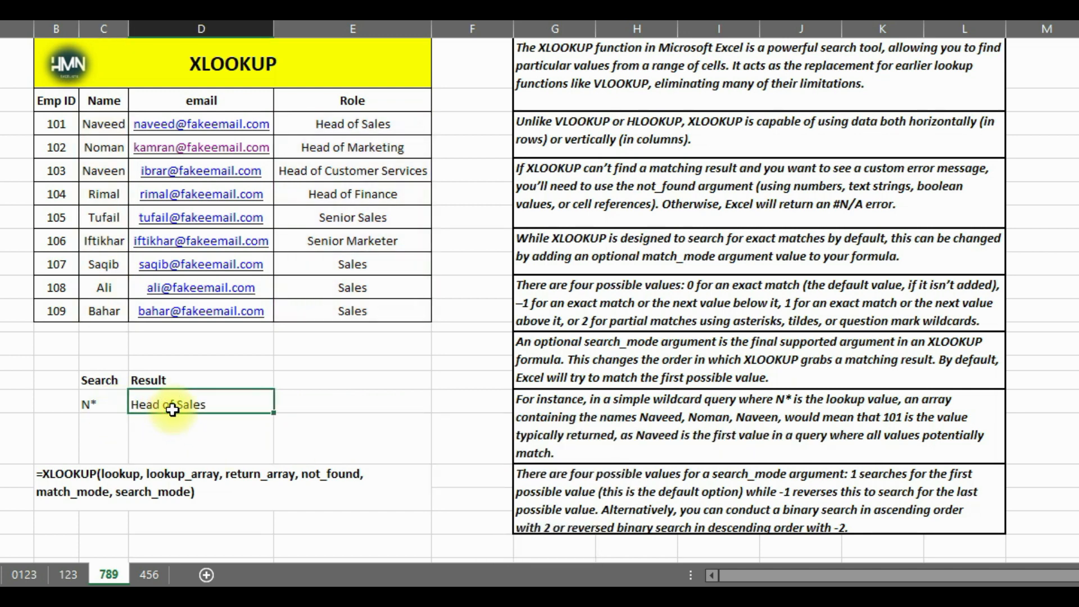
click(362, 124)
Change search_mode in the D16 formula to -1 for a last-to-first search, and check the returned role against its row
click(193, 404)
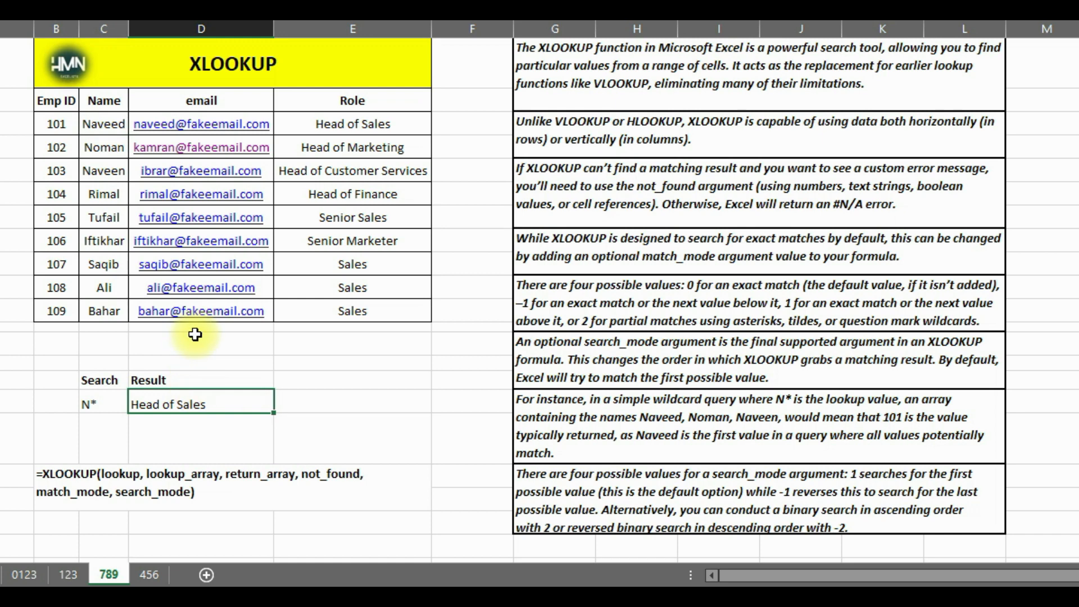
key(F2)
click(398, 404)
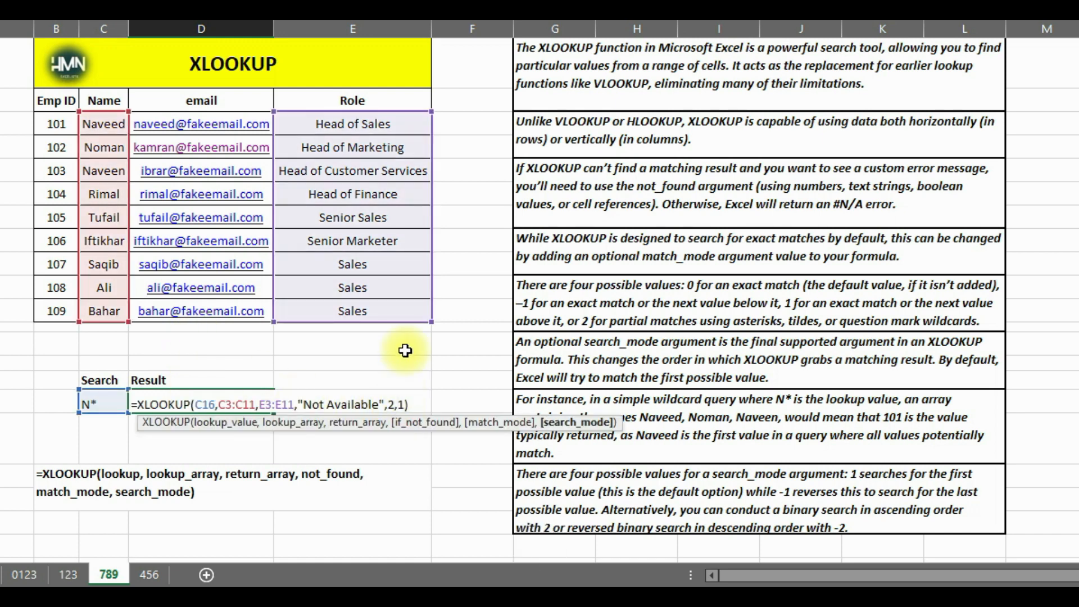
text(-)
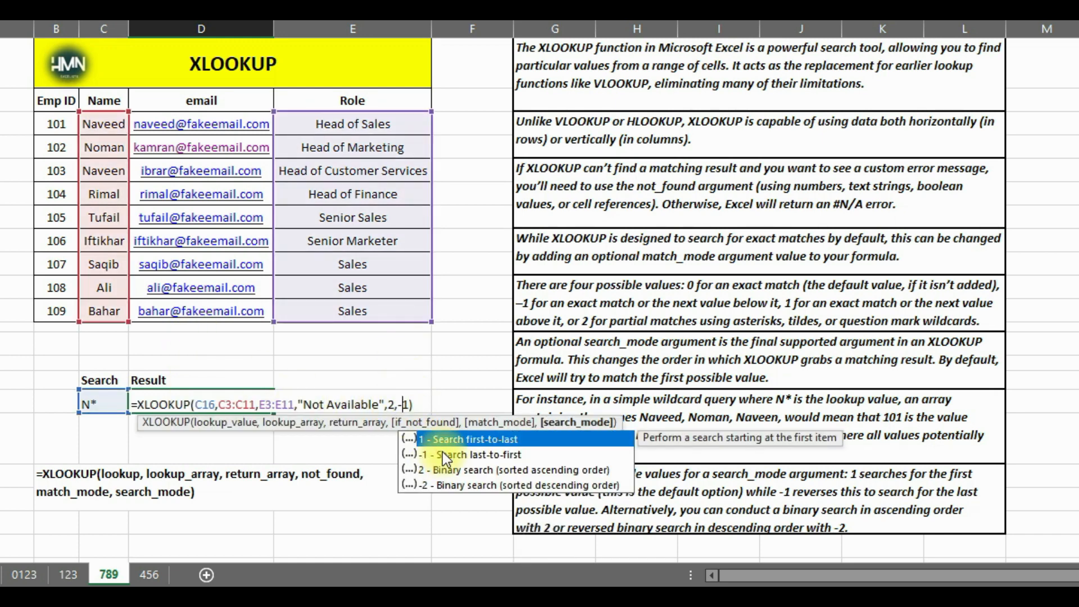
key(Return)
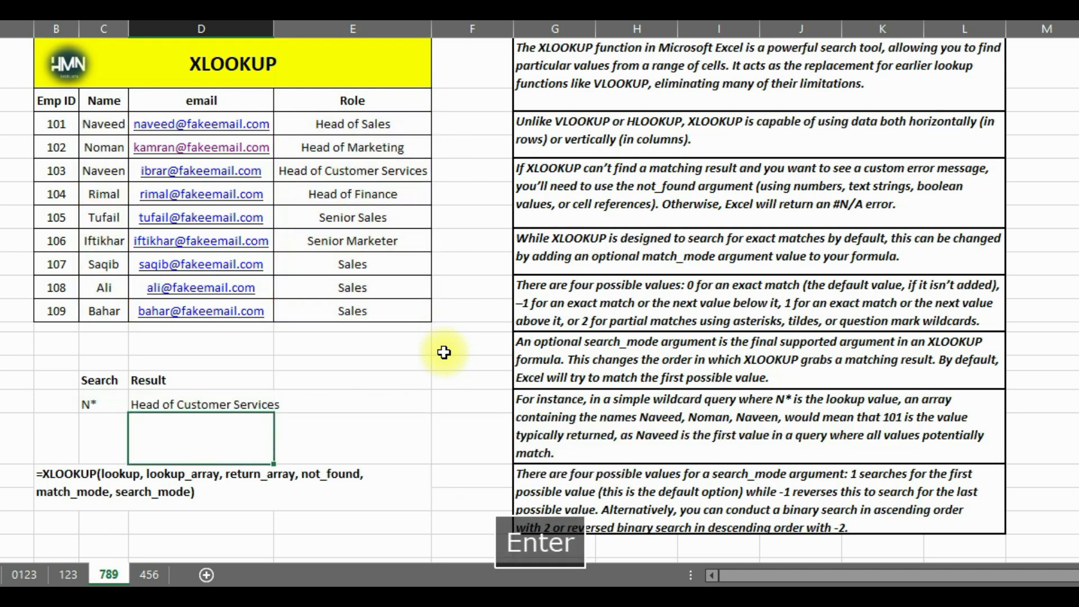
click(104, 401)
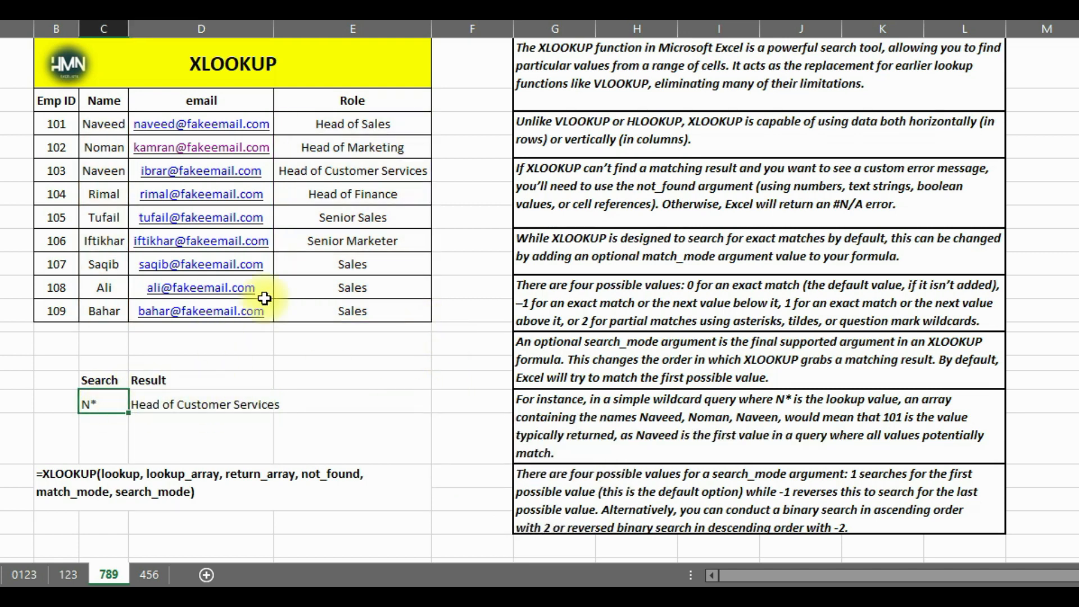
click(322, 173)
click(119, 174)
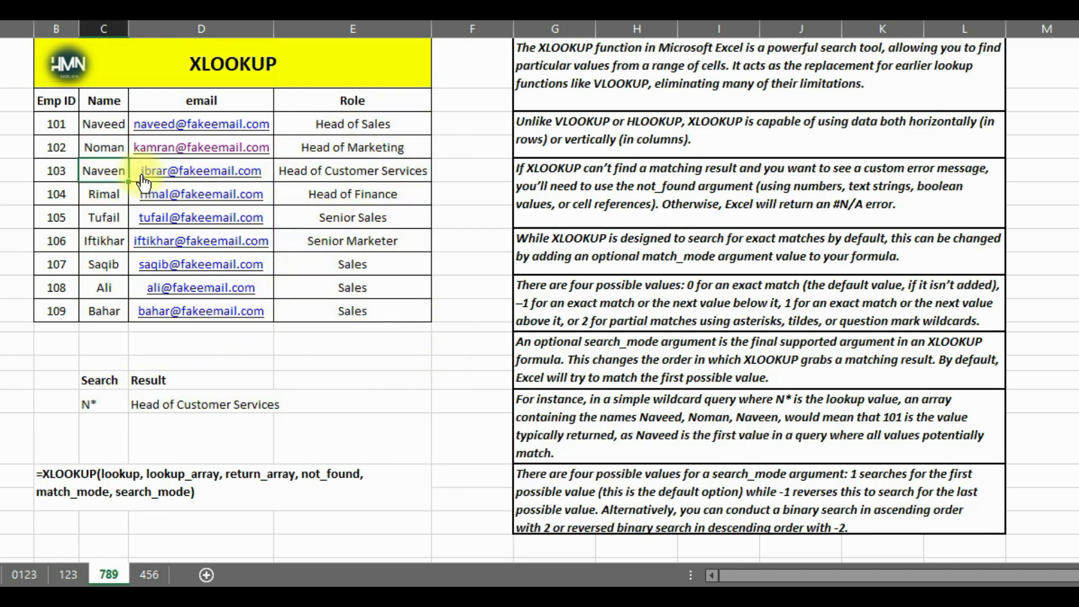